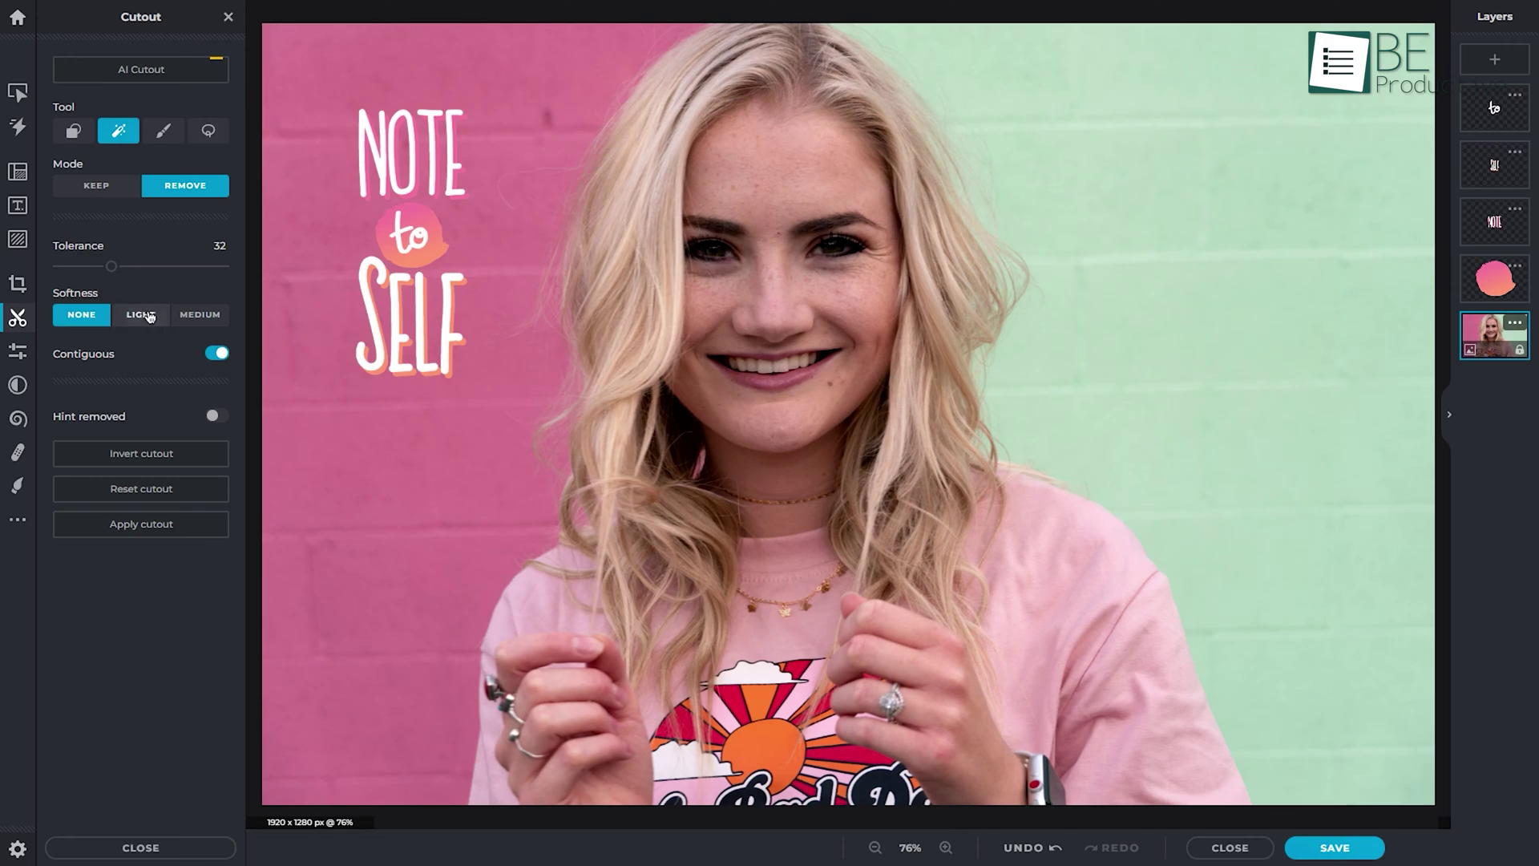
Magic-wand the green wall behind the smiling woman to remove it
left_click(1276, 414)
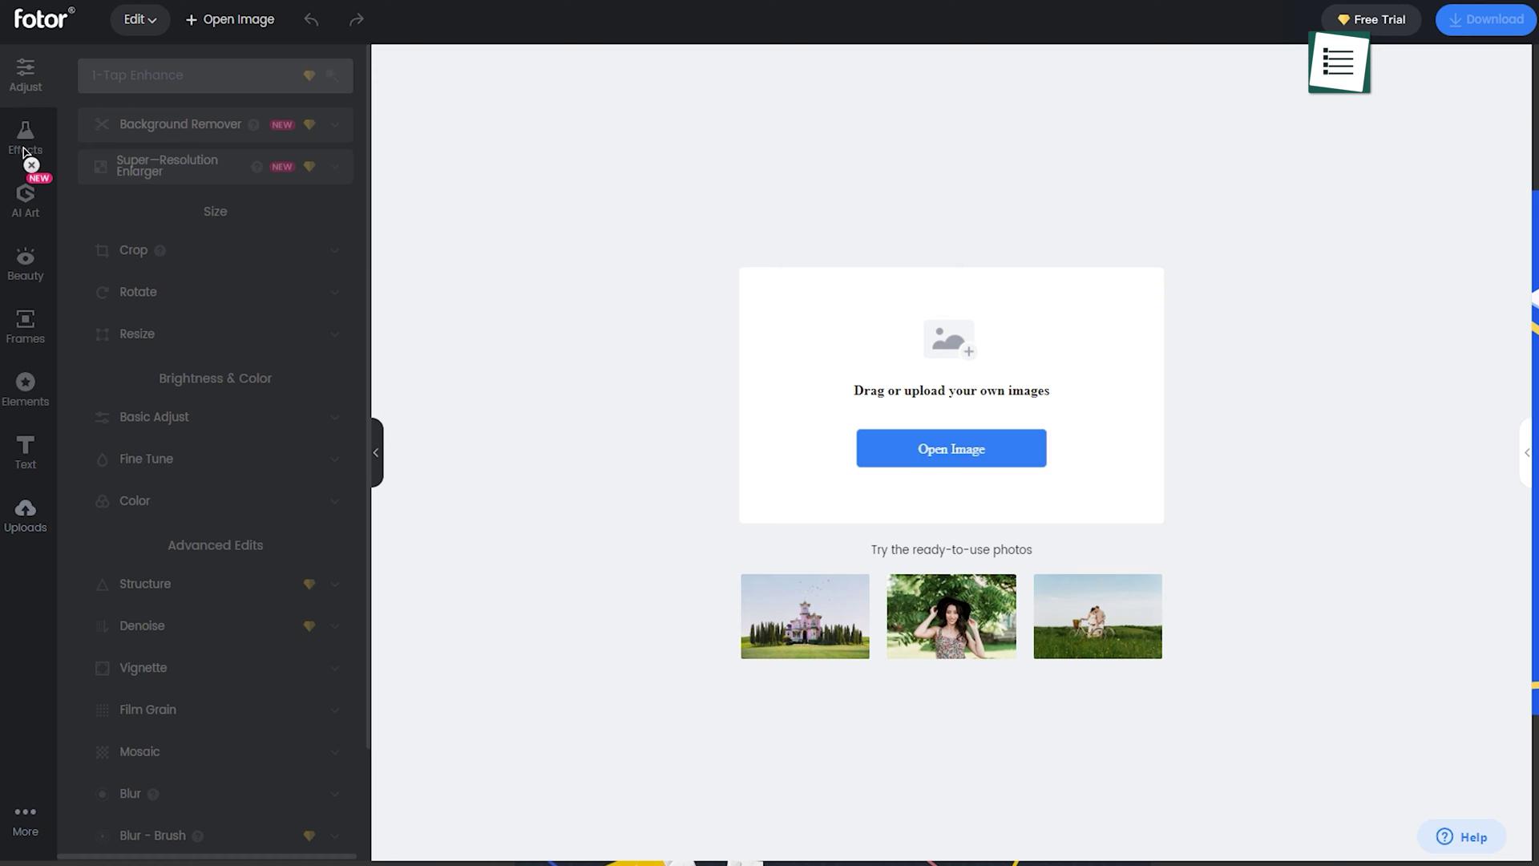
Load the portrait JPG of the man in a cap from Downloads into Fotor
left_click(940, 467)
left_click(189, 154)
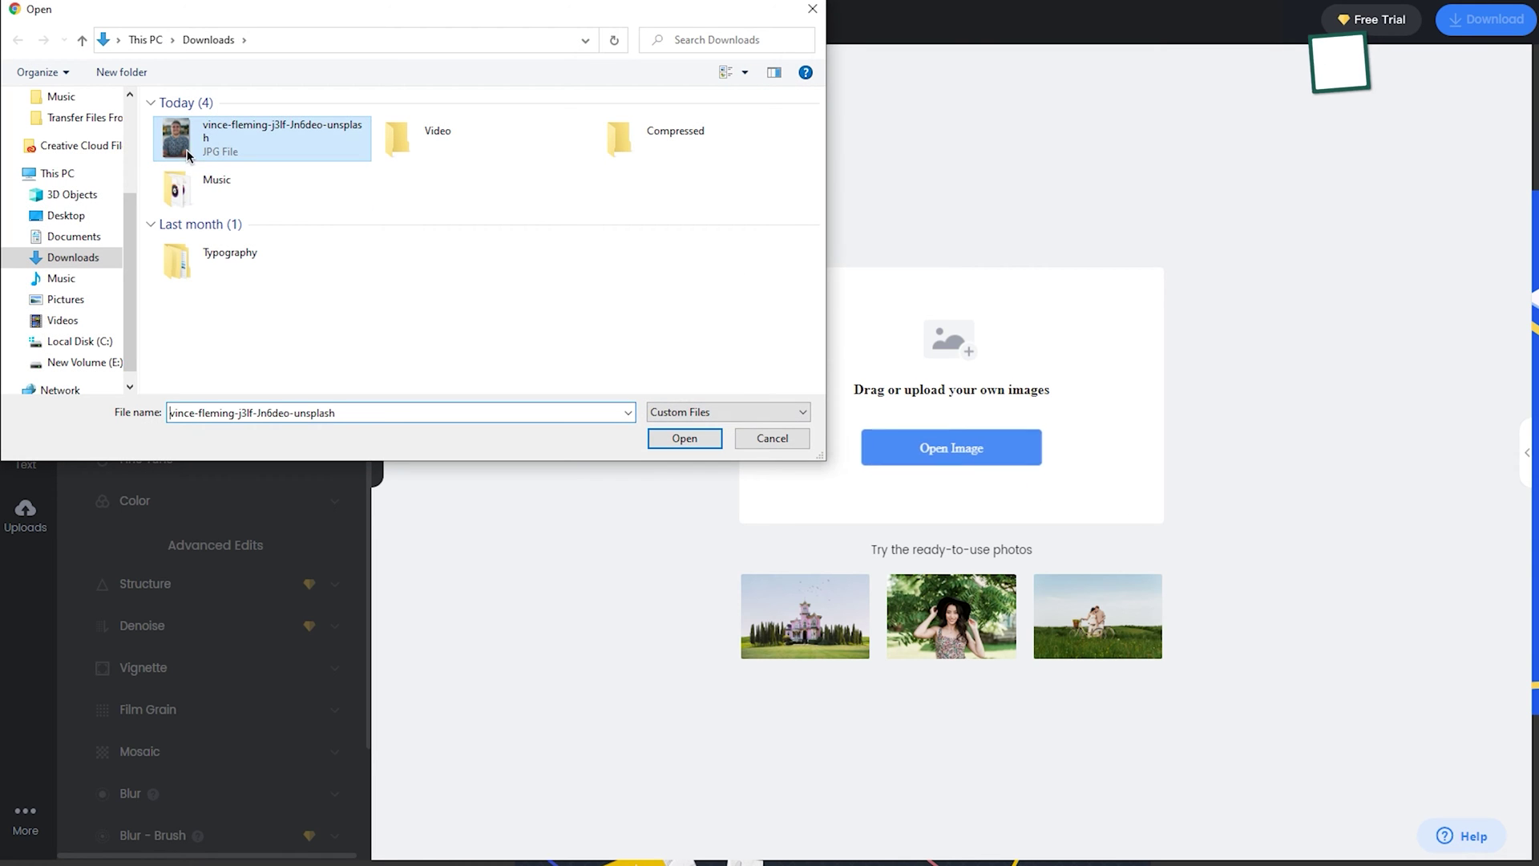
left_click(682, 439)
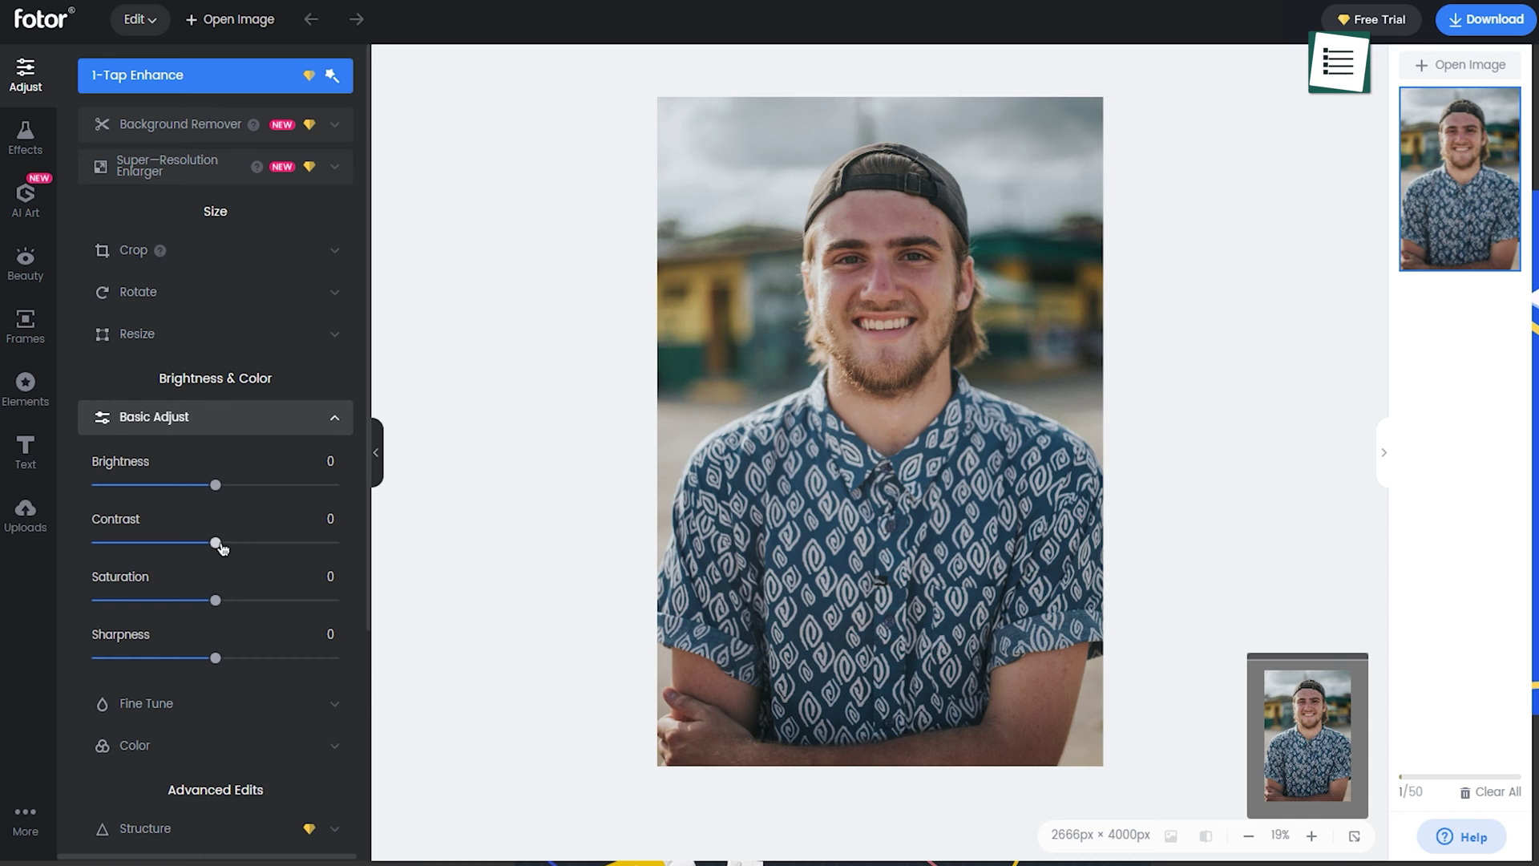
Raise the contrast, then apply the Moonbeam effect and the Superstring AI art style
left_click_drag(179, 546, 223, 544)
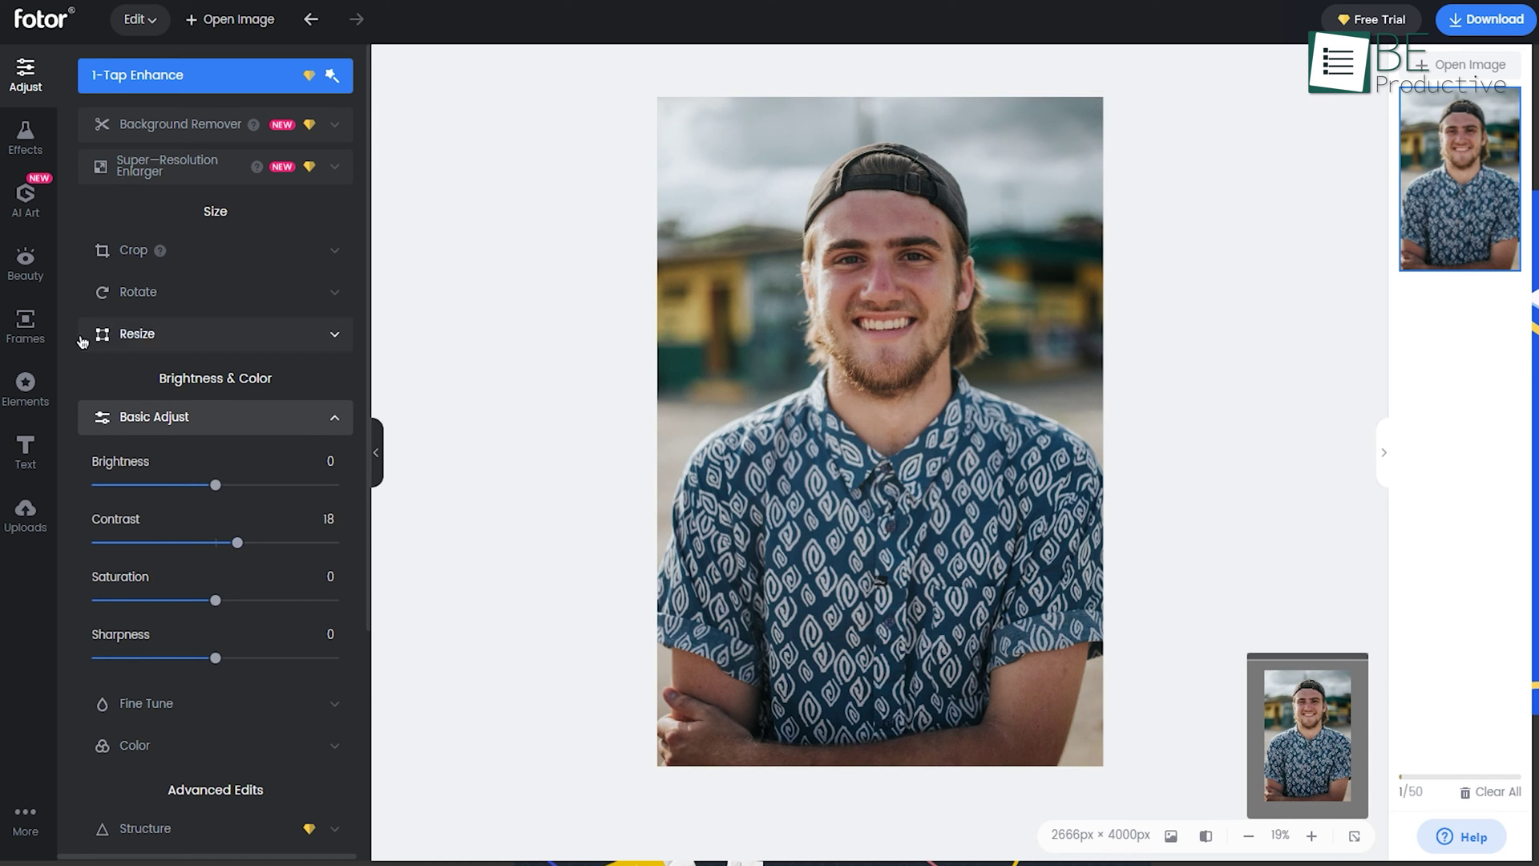
left_click(132, 301)
left_click(307, 169)
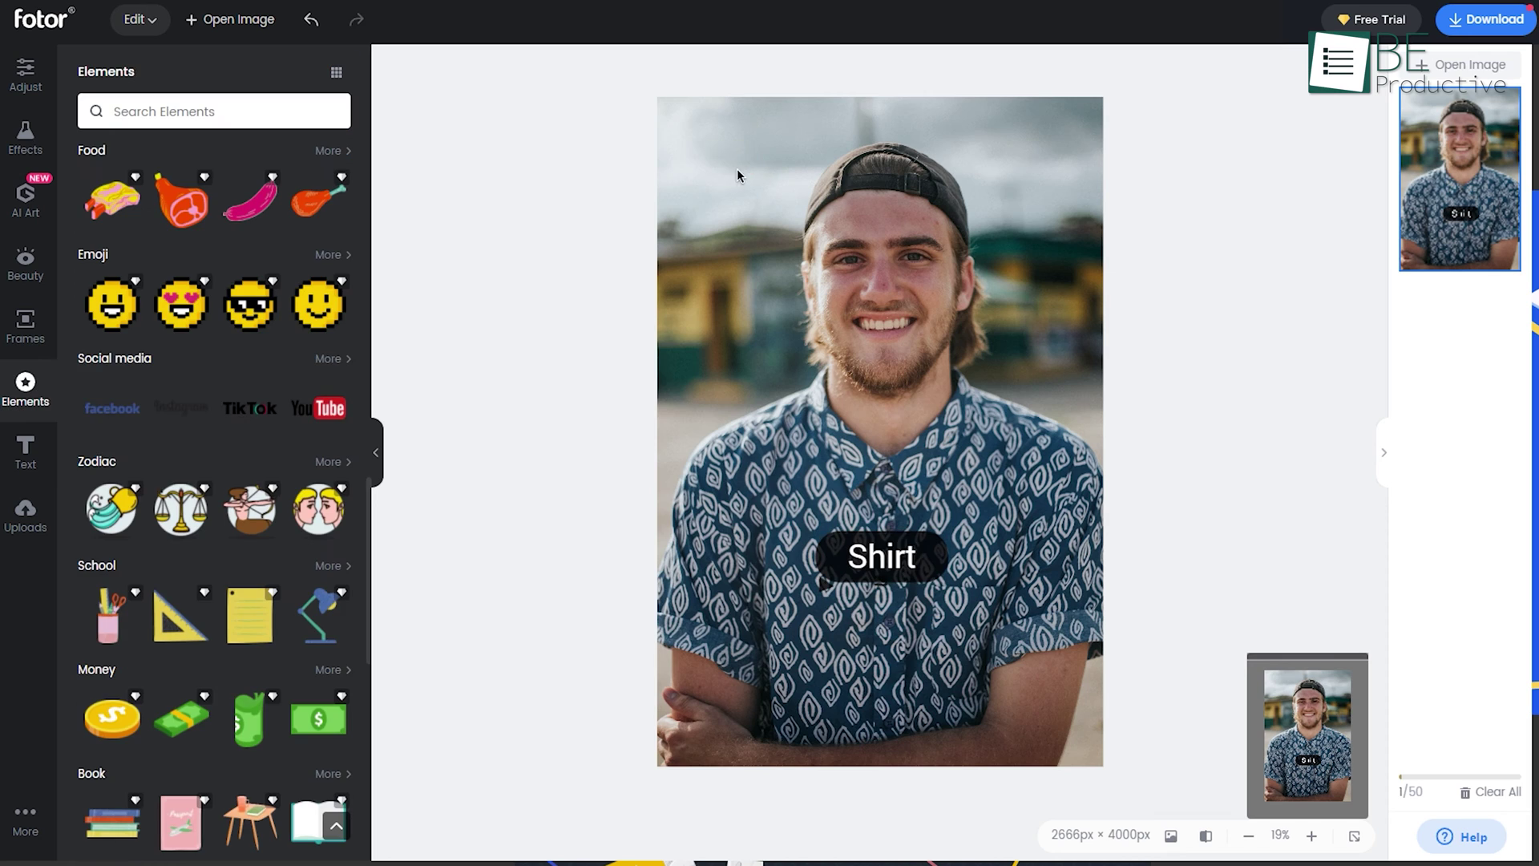
Add a YouTube sticker and move the SALE sticker to the top-left corner
left_click_drag(737, 175, 736, 183)
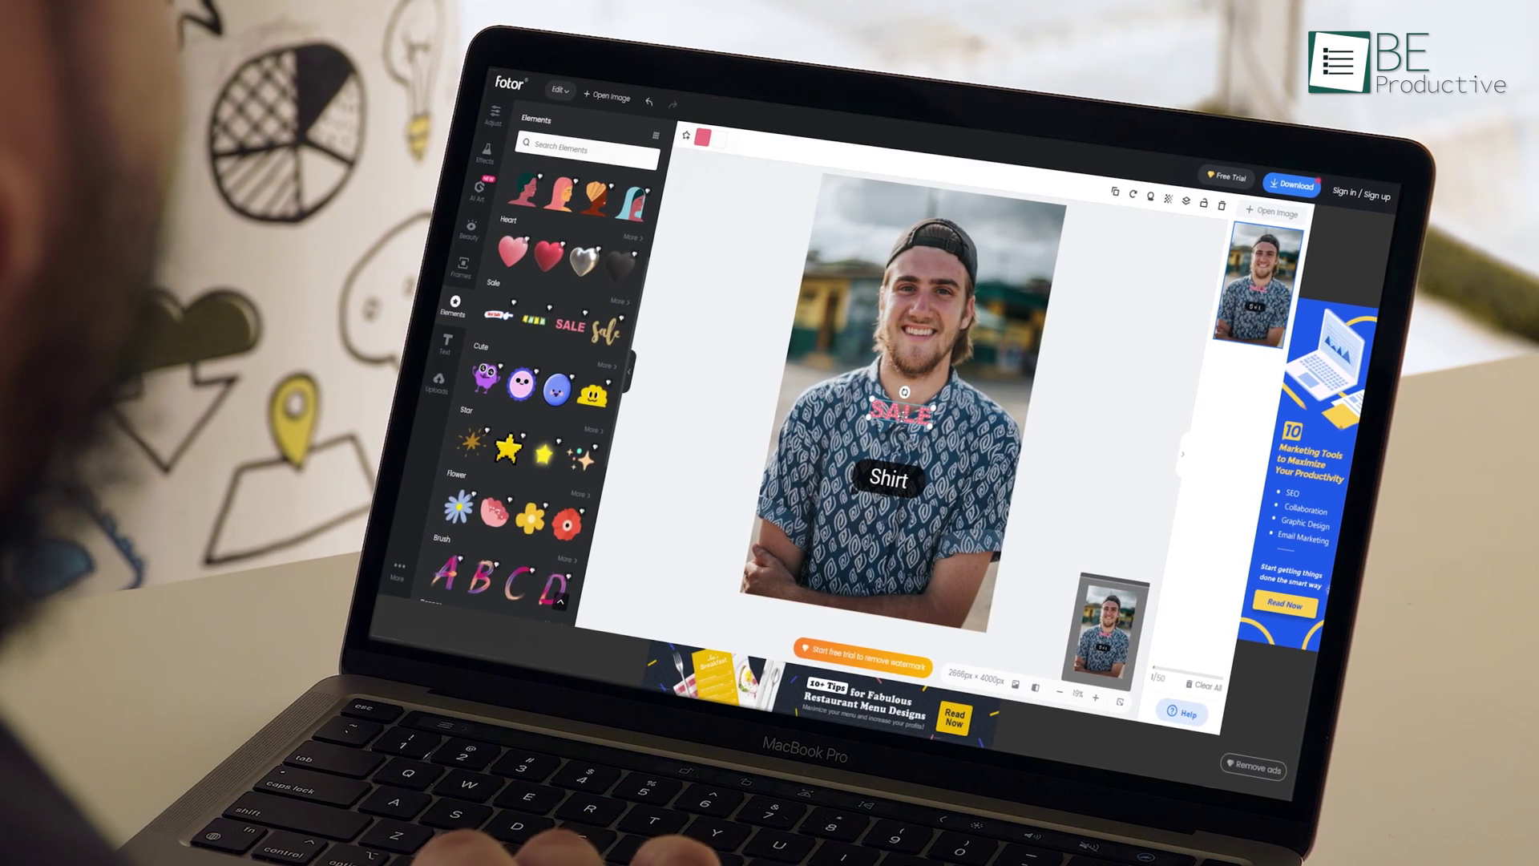
left_click_drag(895, 411, 853, 210)
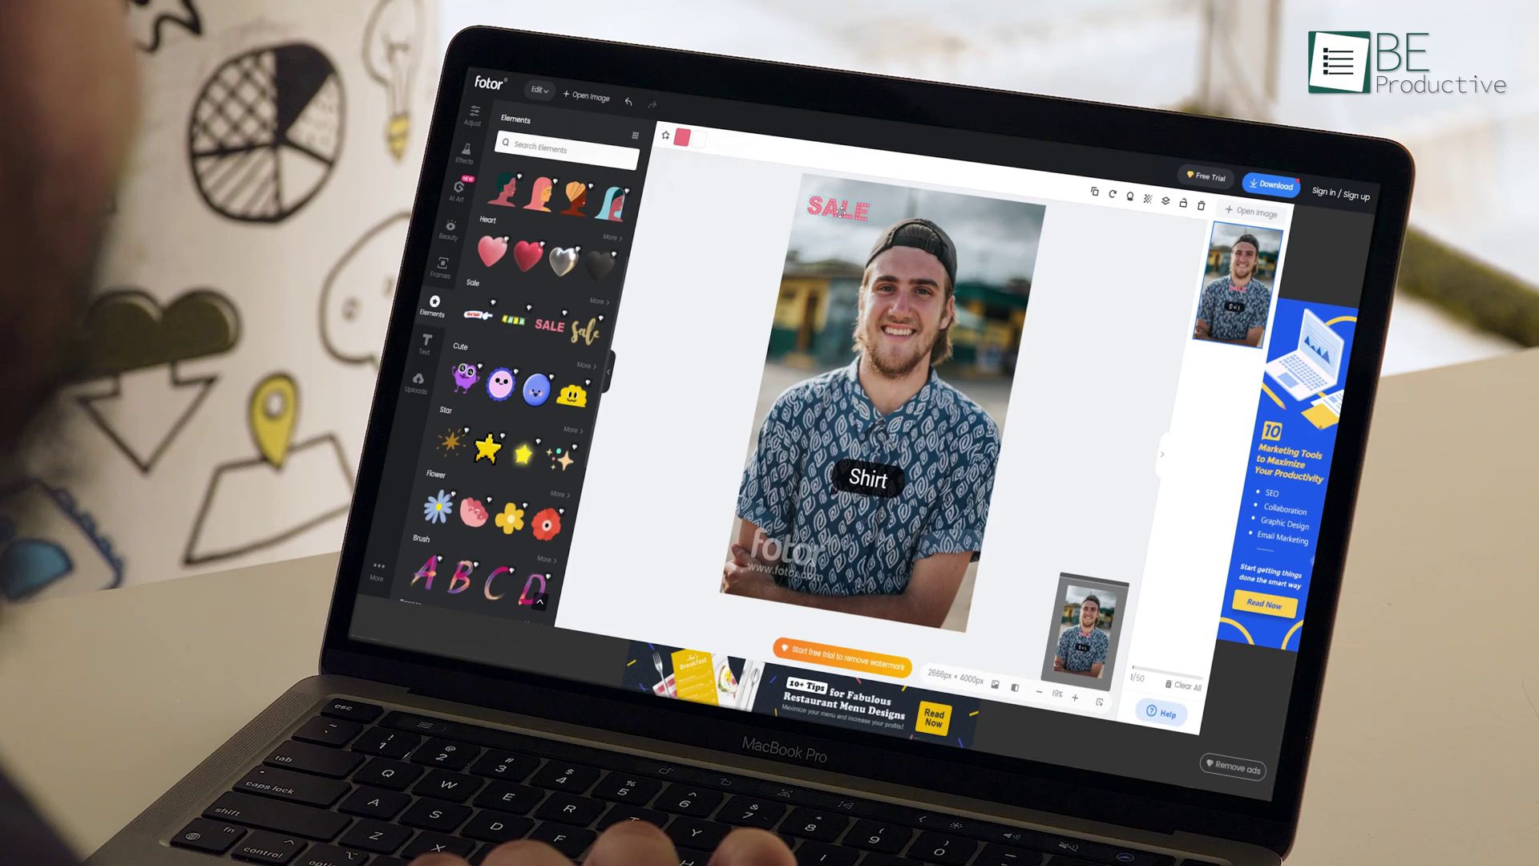
left_click(1062, 513)
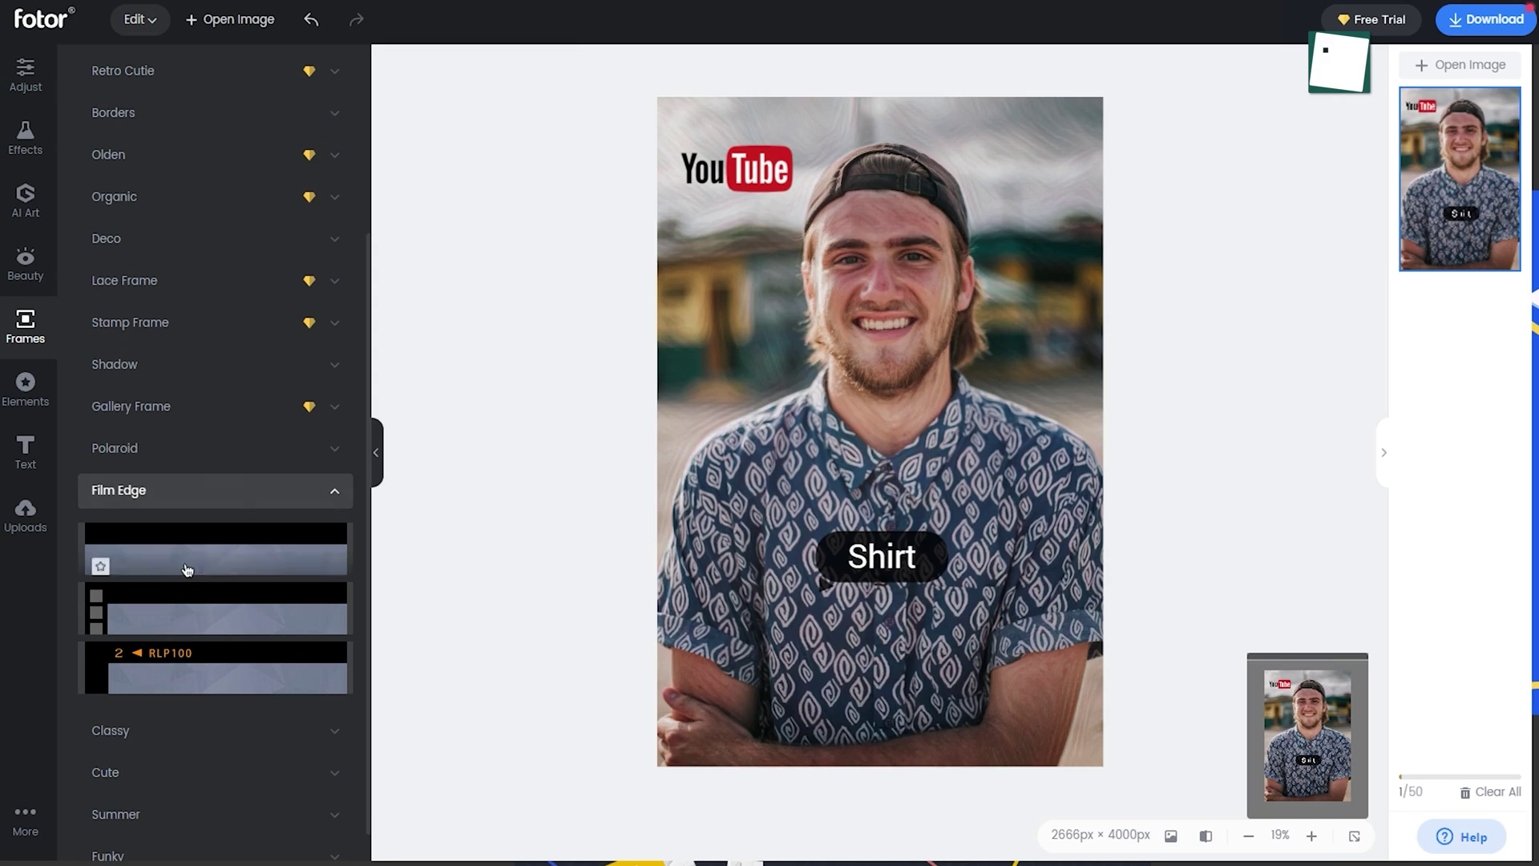
Preview the film-edge frames, including the sprocket-hole one, and settle on RLP100
left_click(187, 570)
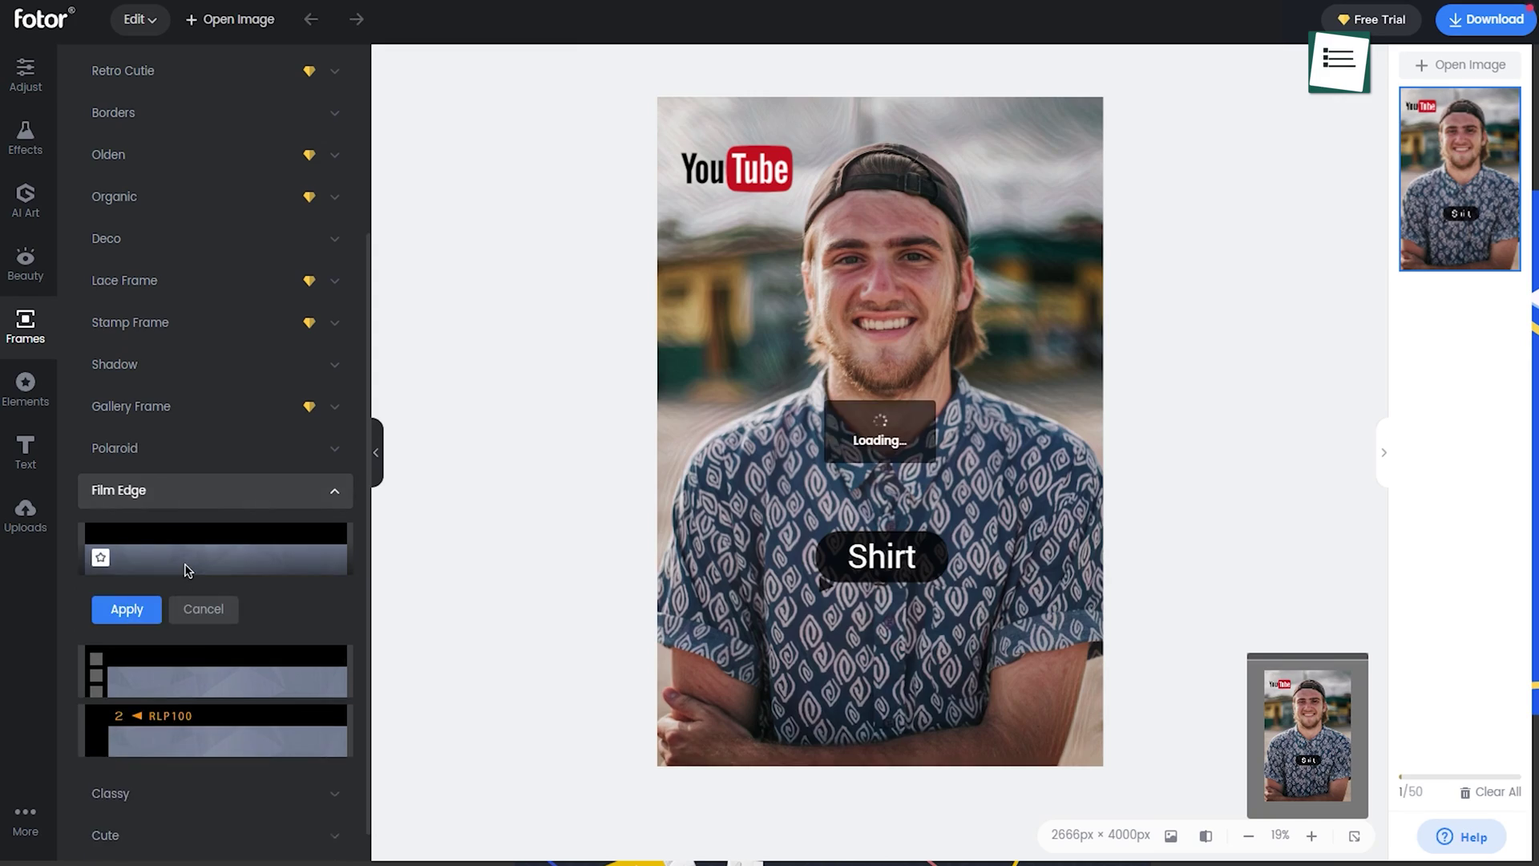
left_click(185, 679)
scroll(232, 689, "down", 1)
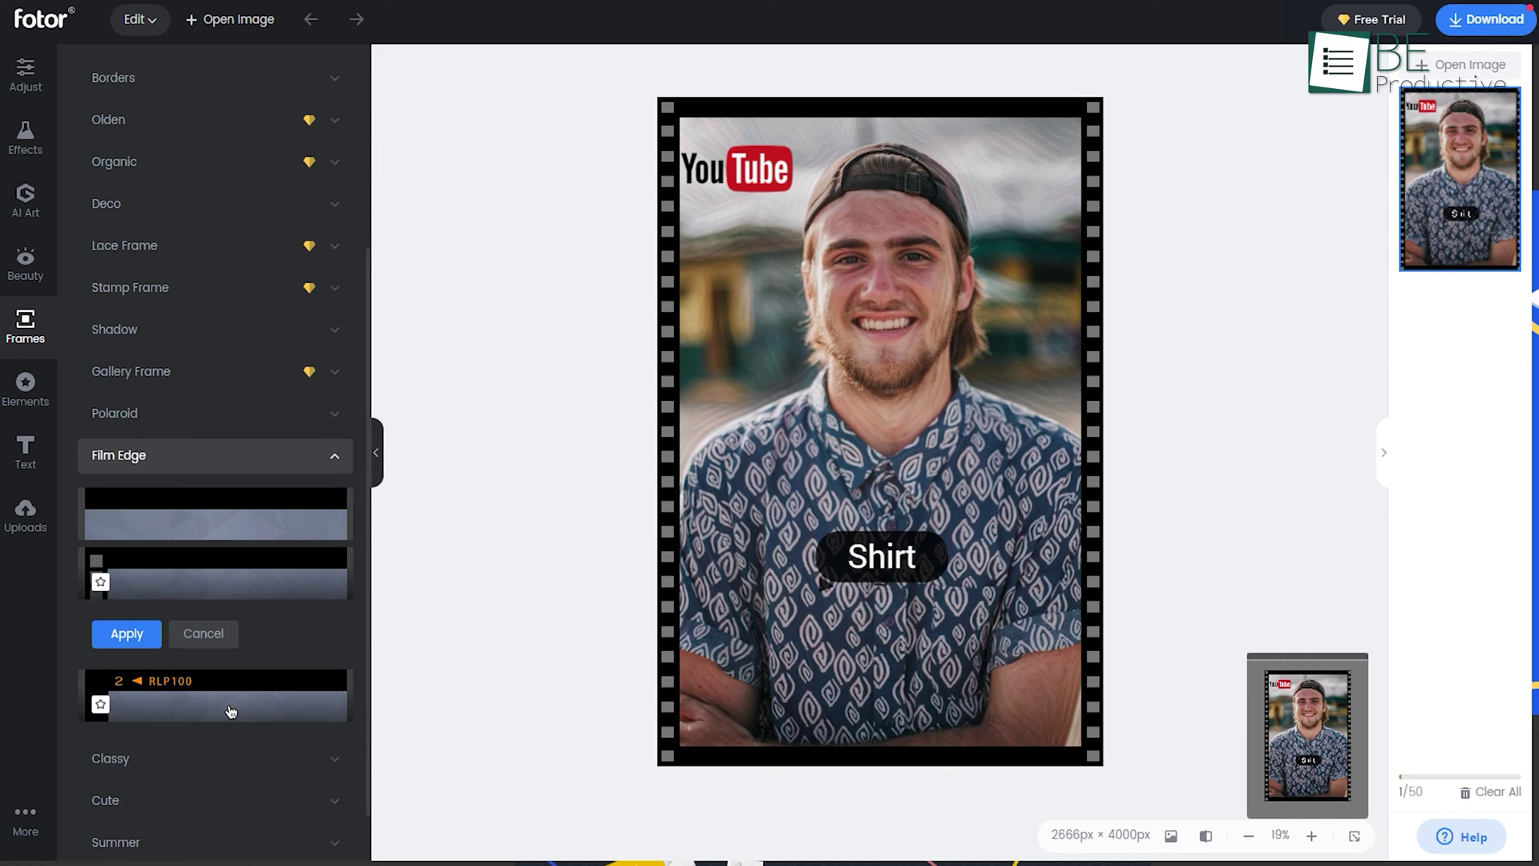
left_click(231, 711)
scroll(261, 617, "down", 2)
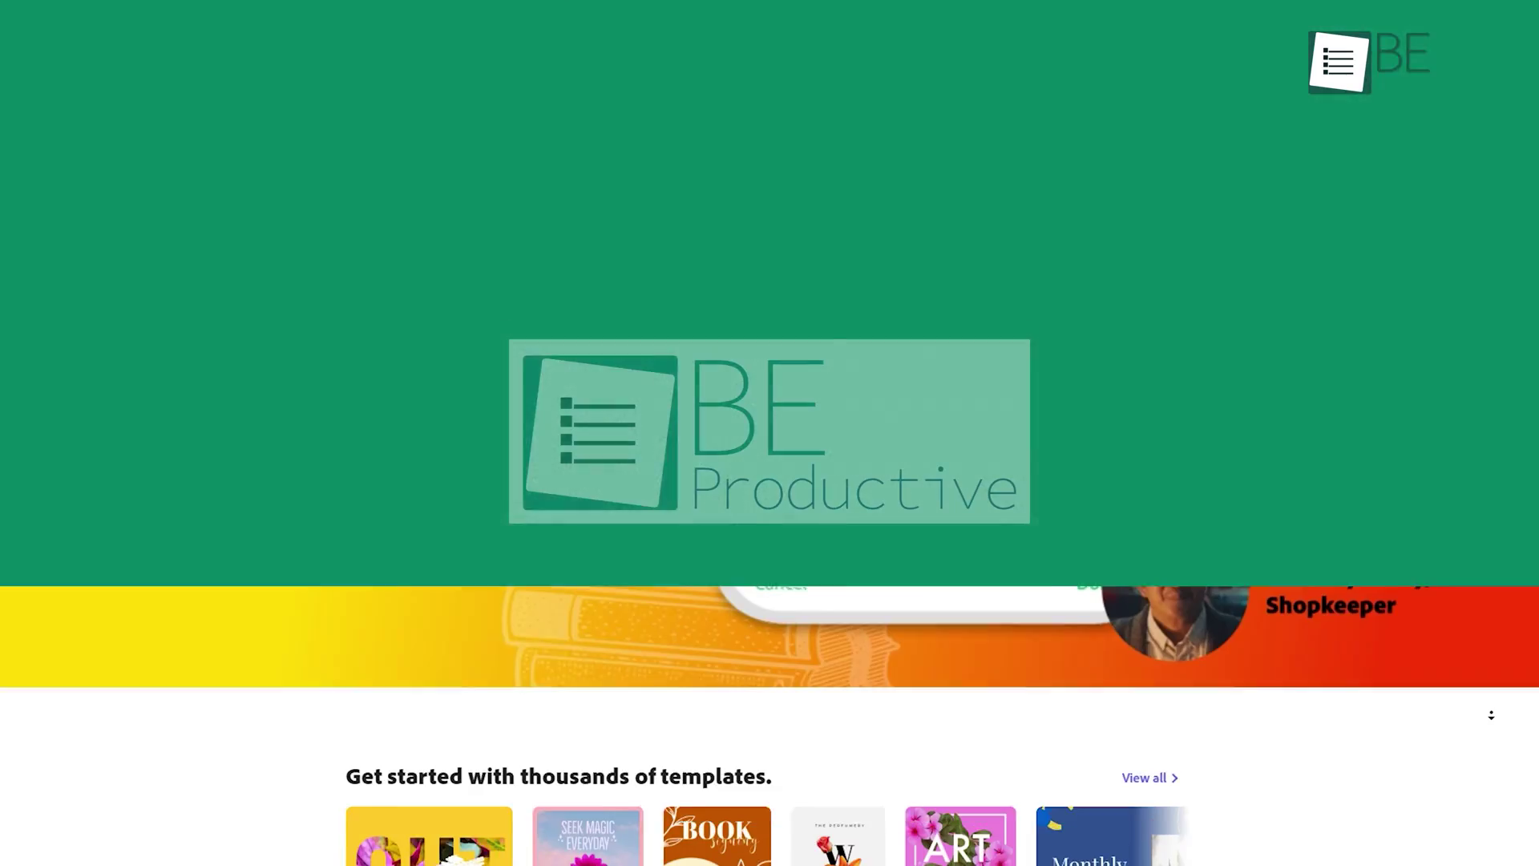
Scroll down the Express home page toward the Instagram post templates
scroll(1491, 715, "down", 2)
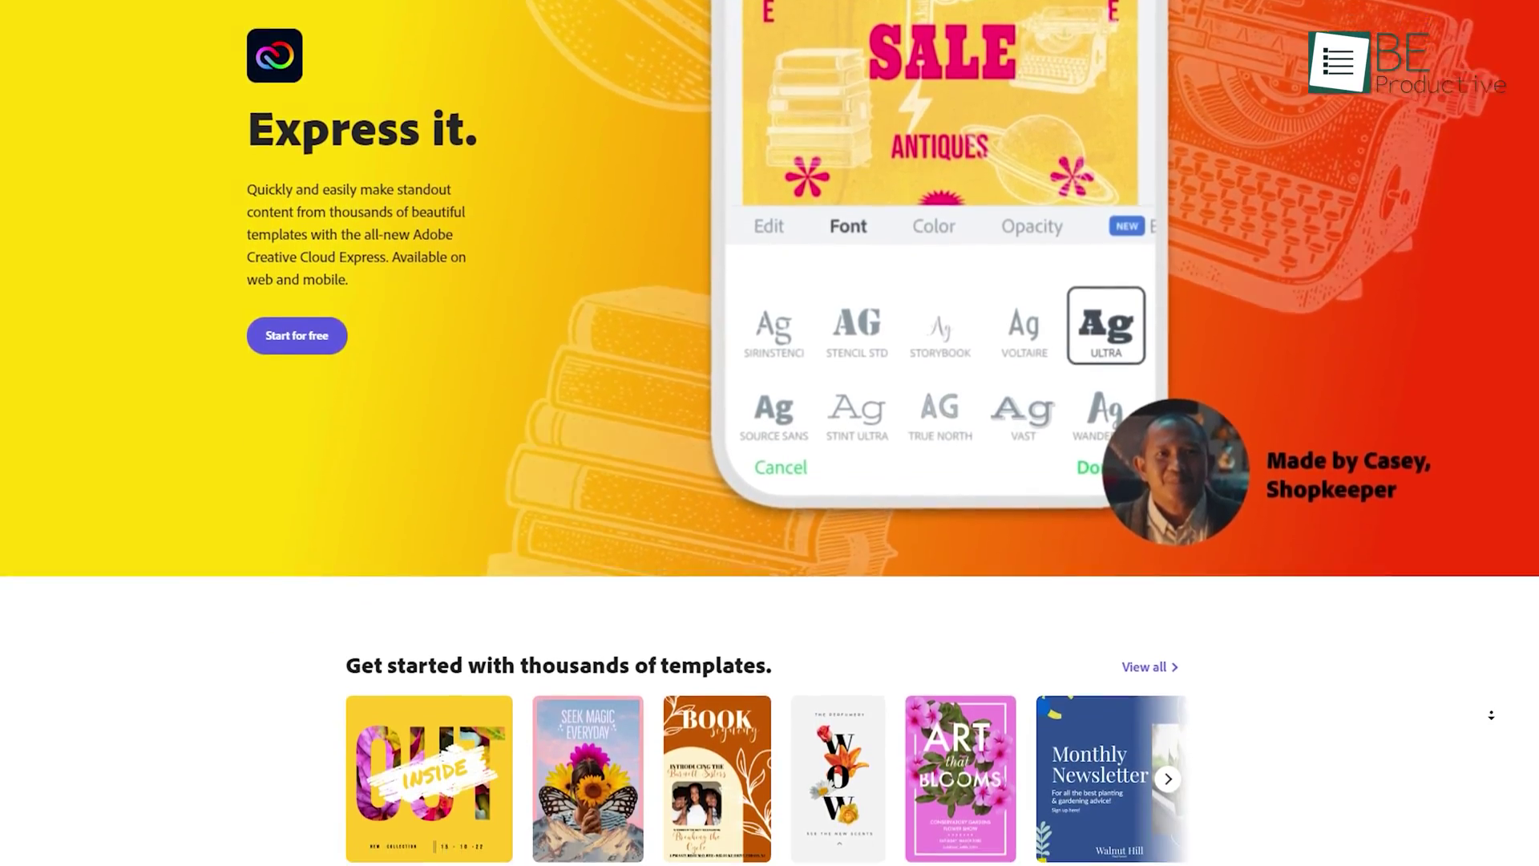
scroll(1491, 715, "down", 2)
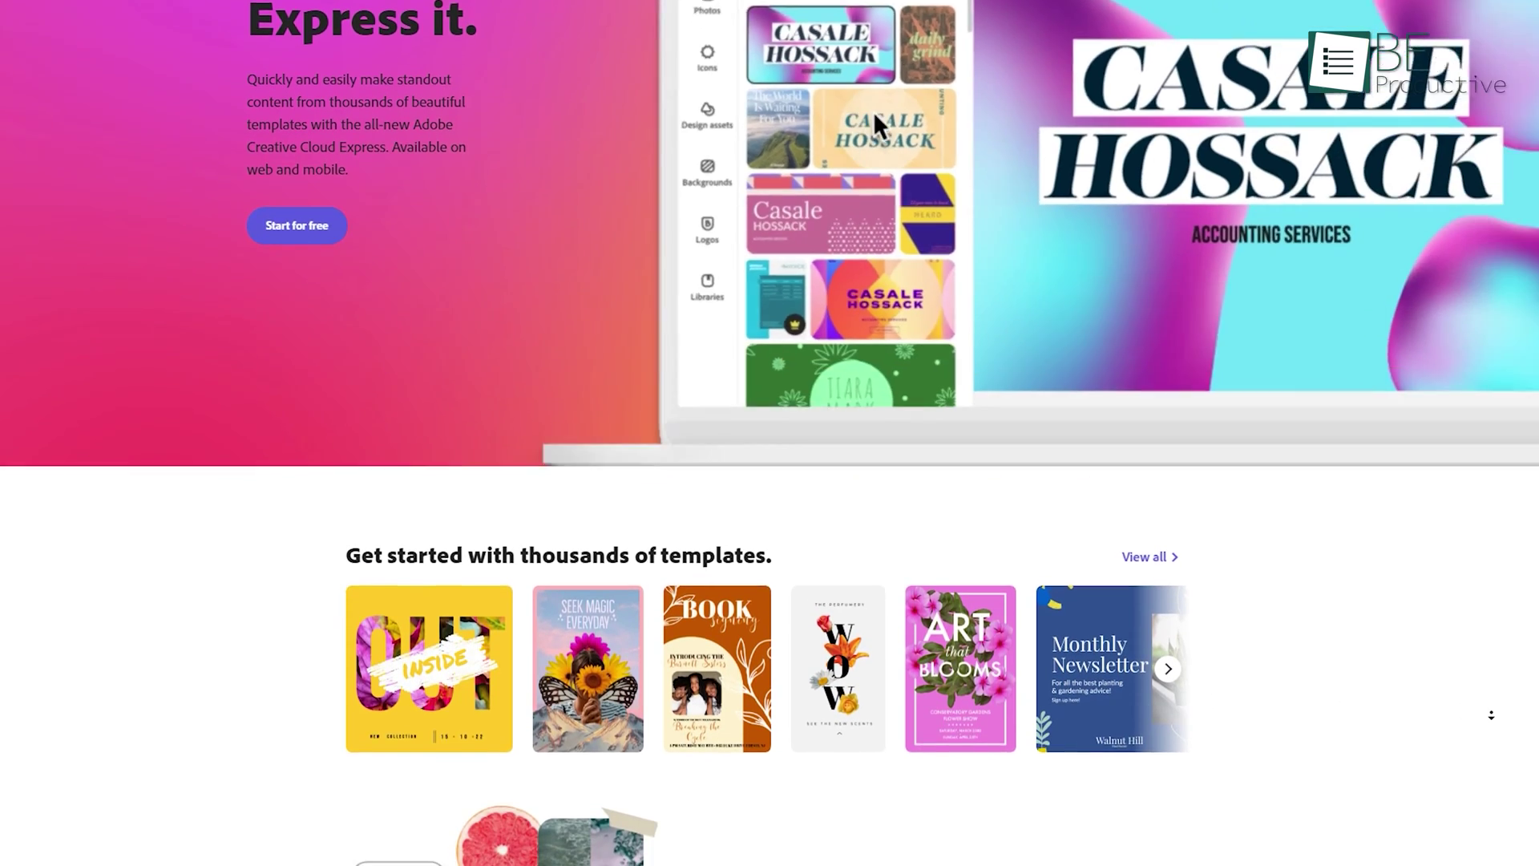
scroll(1490, 715, "down", 1)
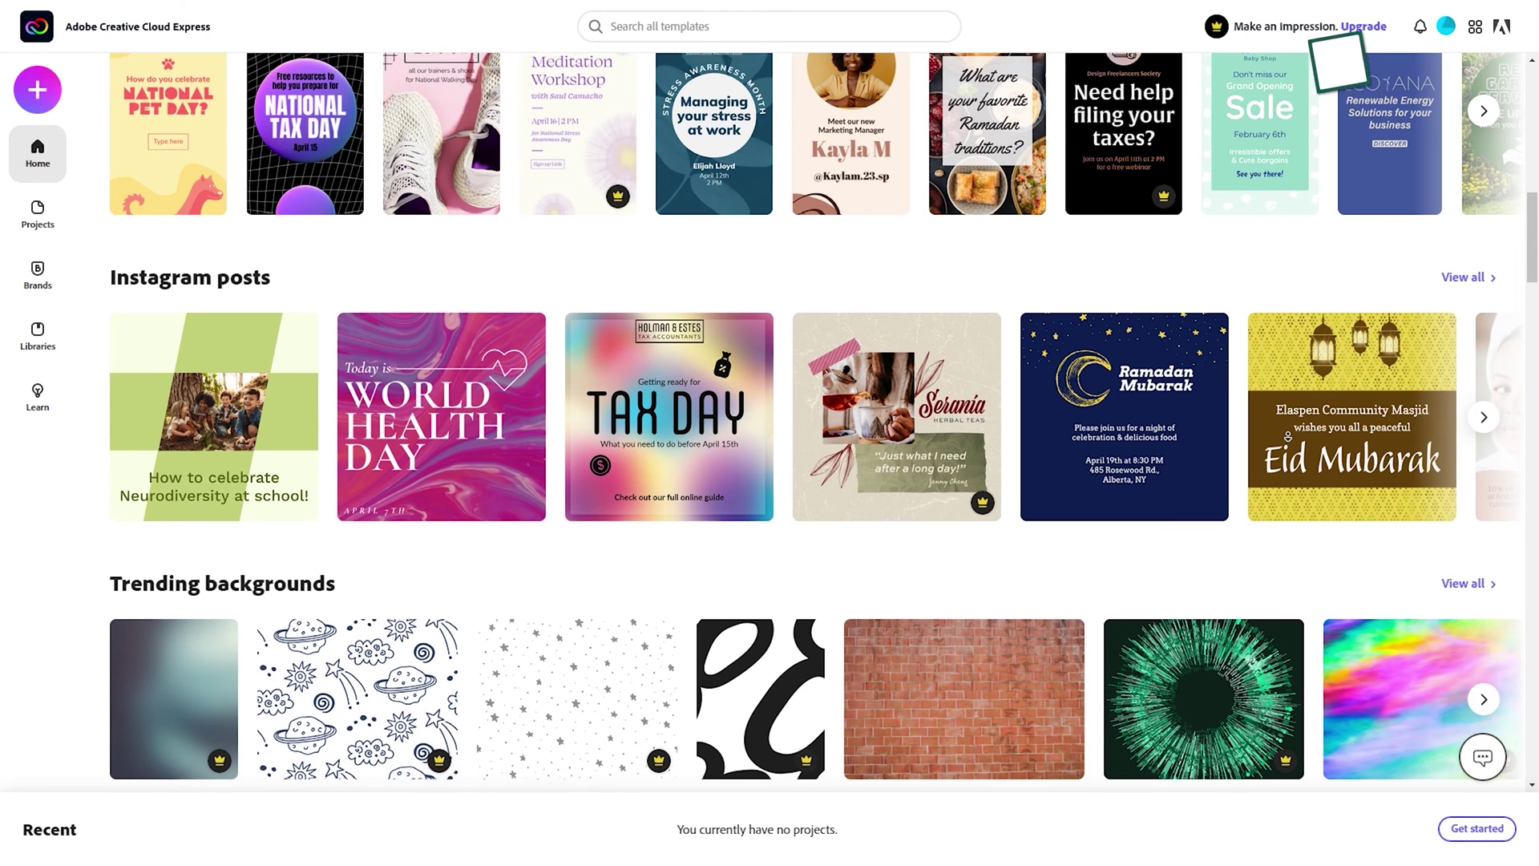
scroll(1287, 435, "down", 2)
scroll(1287, 436, "down", 2)
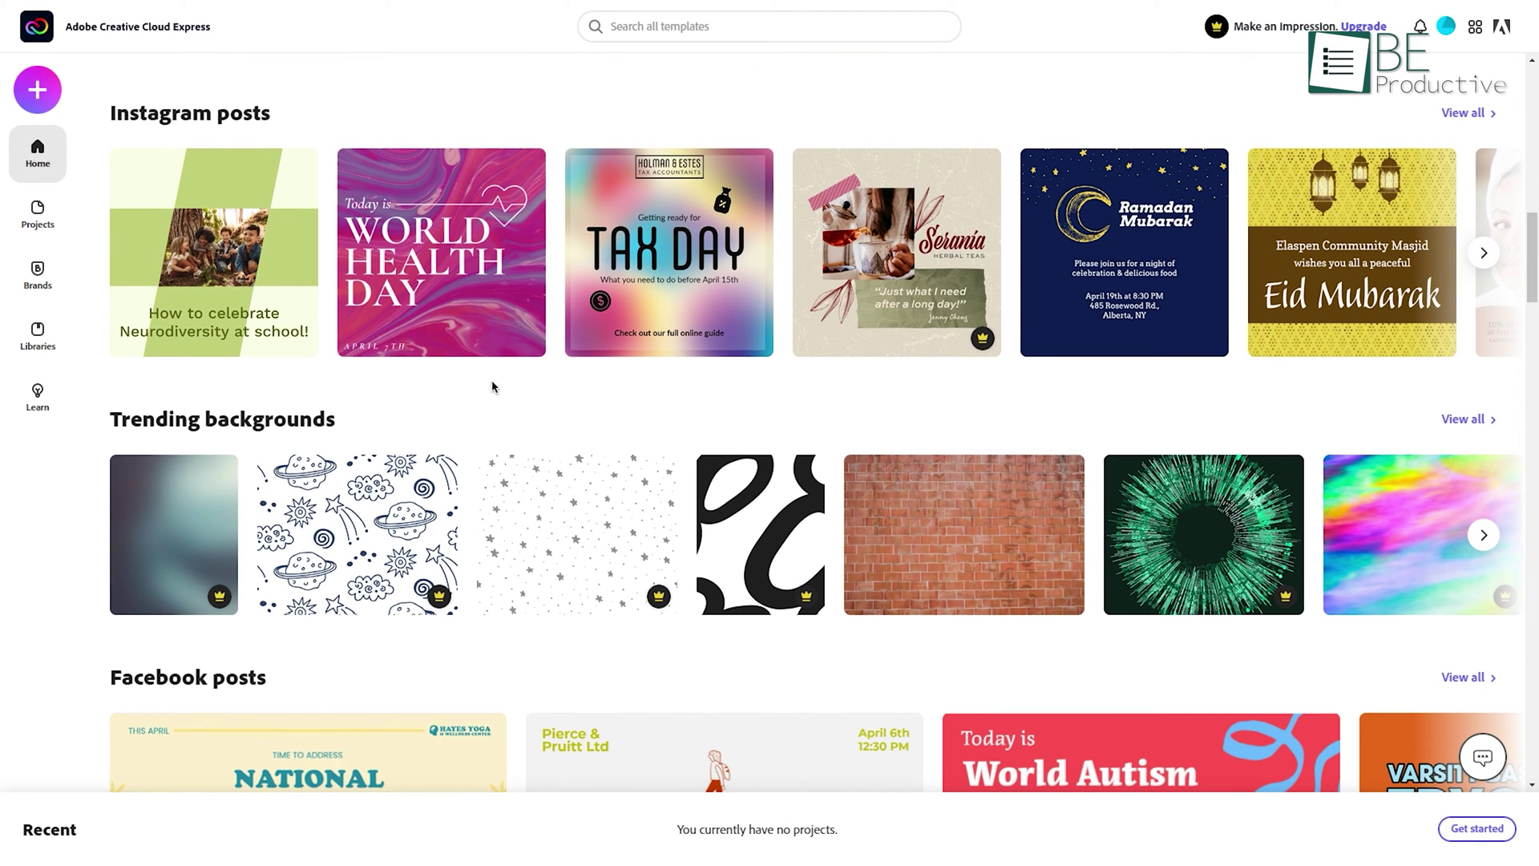
Select the marbled background and apply the black-and-red Duotone filter
left_click(436, 263)
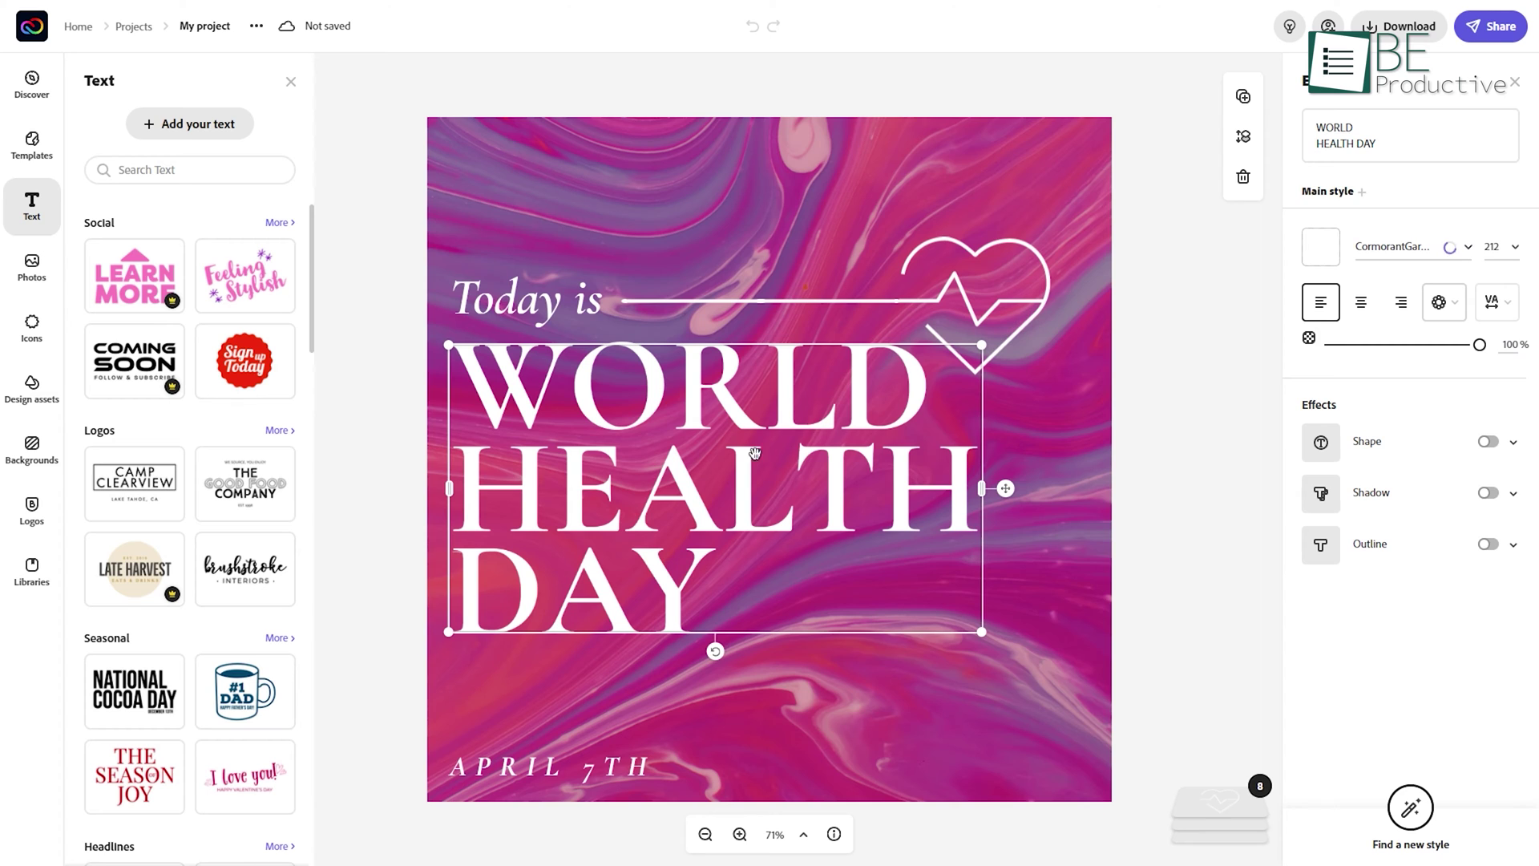
left_click(1127, 348)
left_click(1009, 181)
left_click(1488, 478)
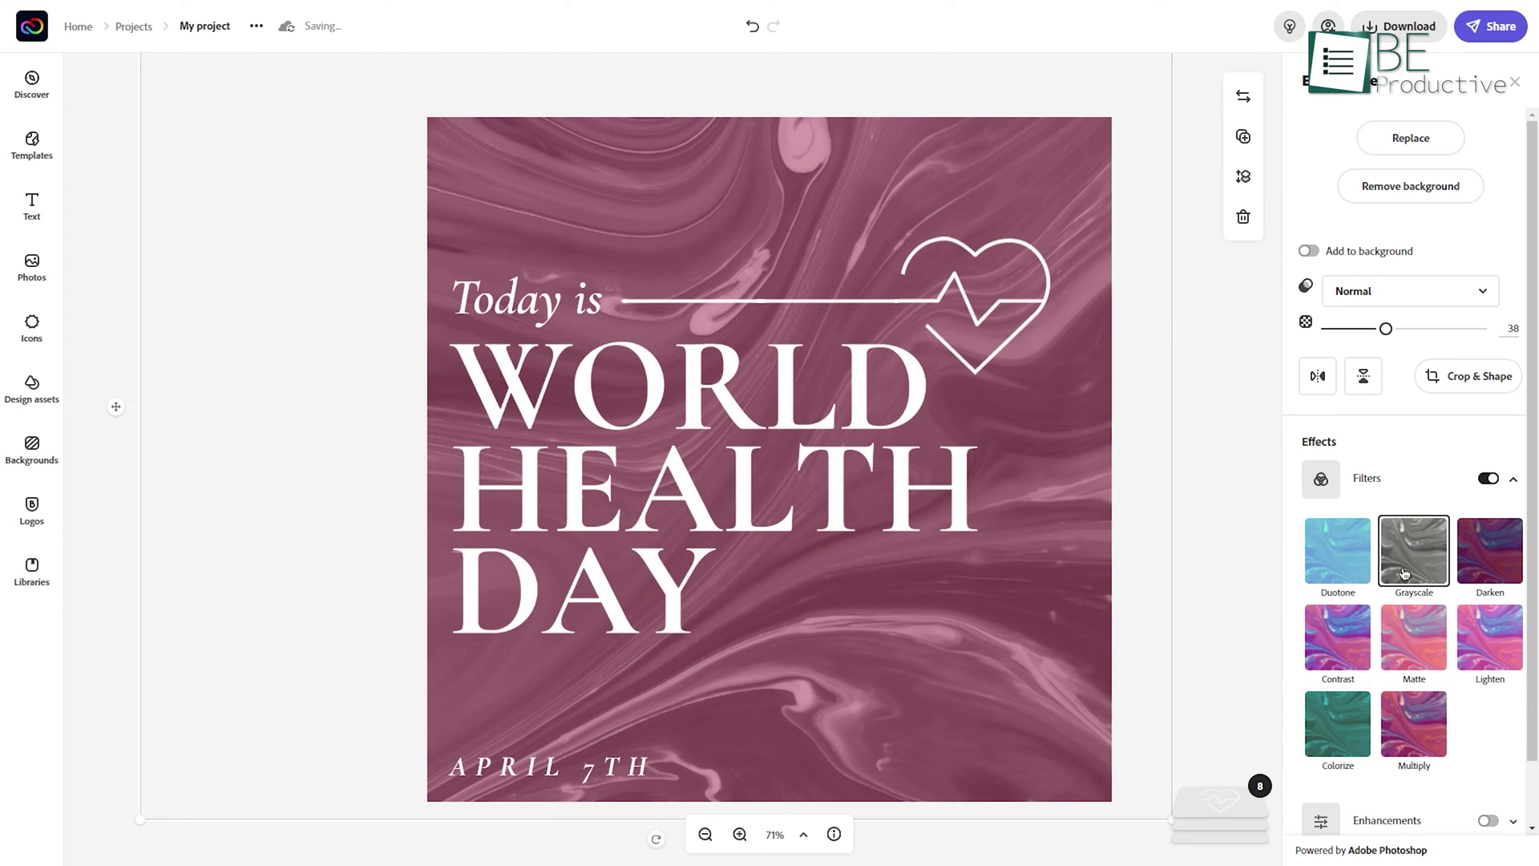
scroll(1411, 561, "down", 2)
left_click(1422, 650)
left_click(1384, 612)
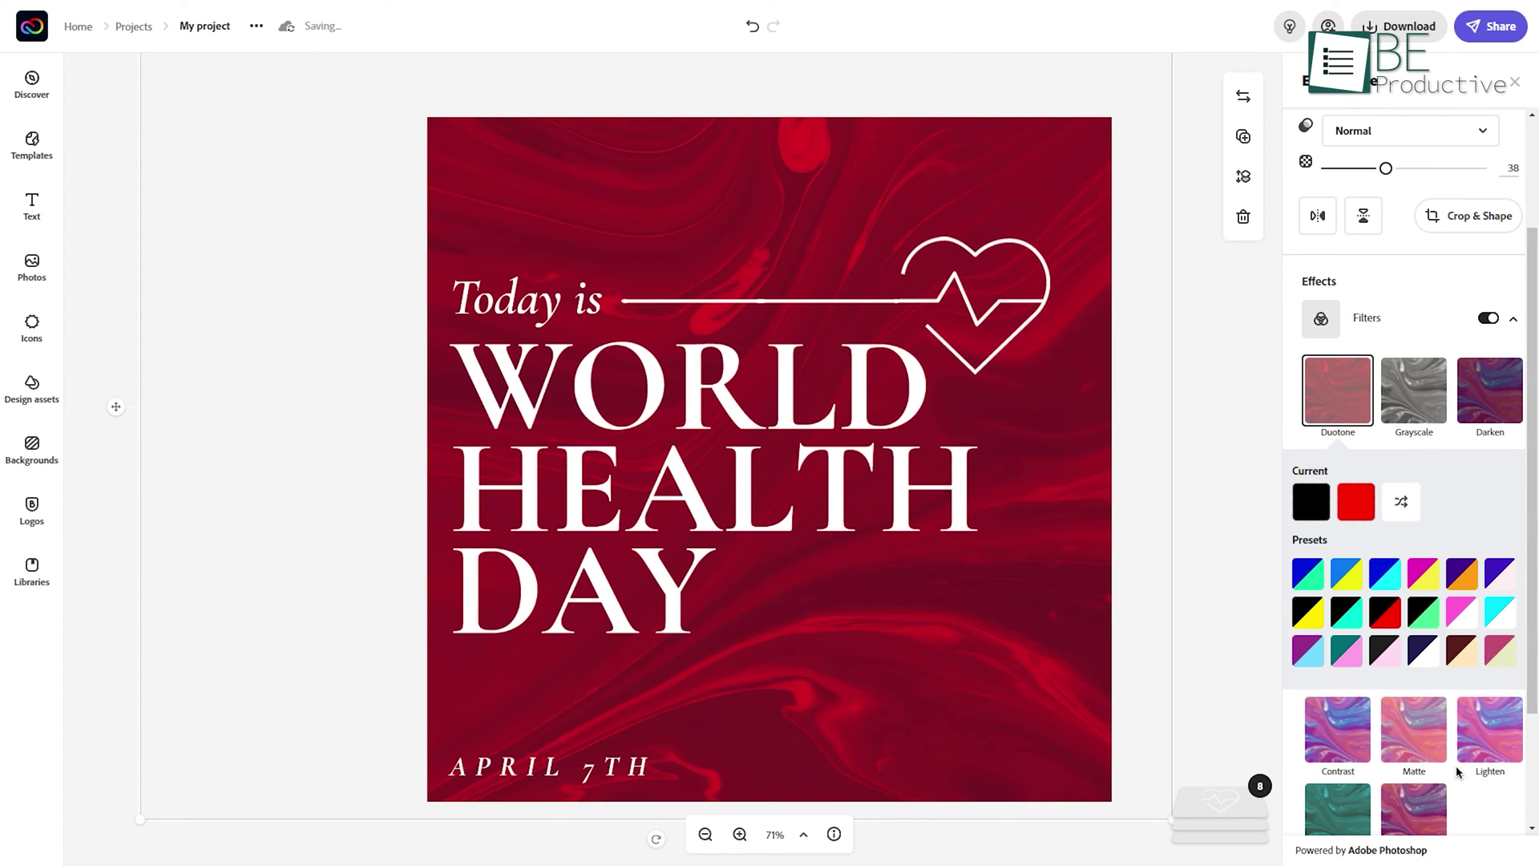
left_click(1426, 737)
scroll(1382, 556, "down", 4)
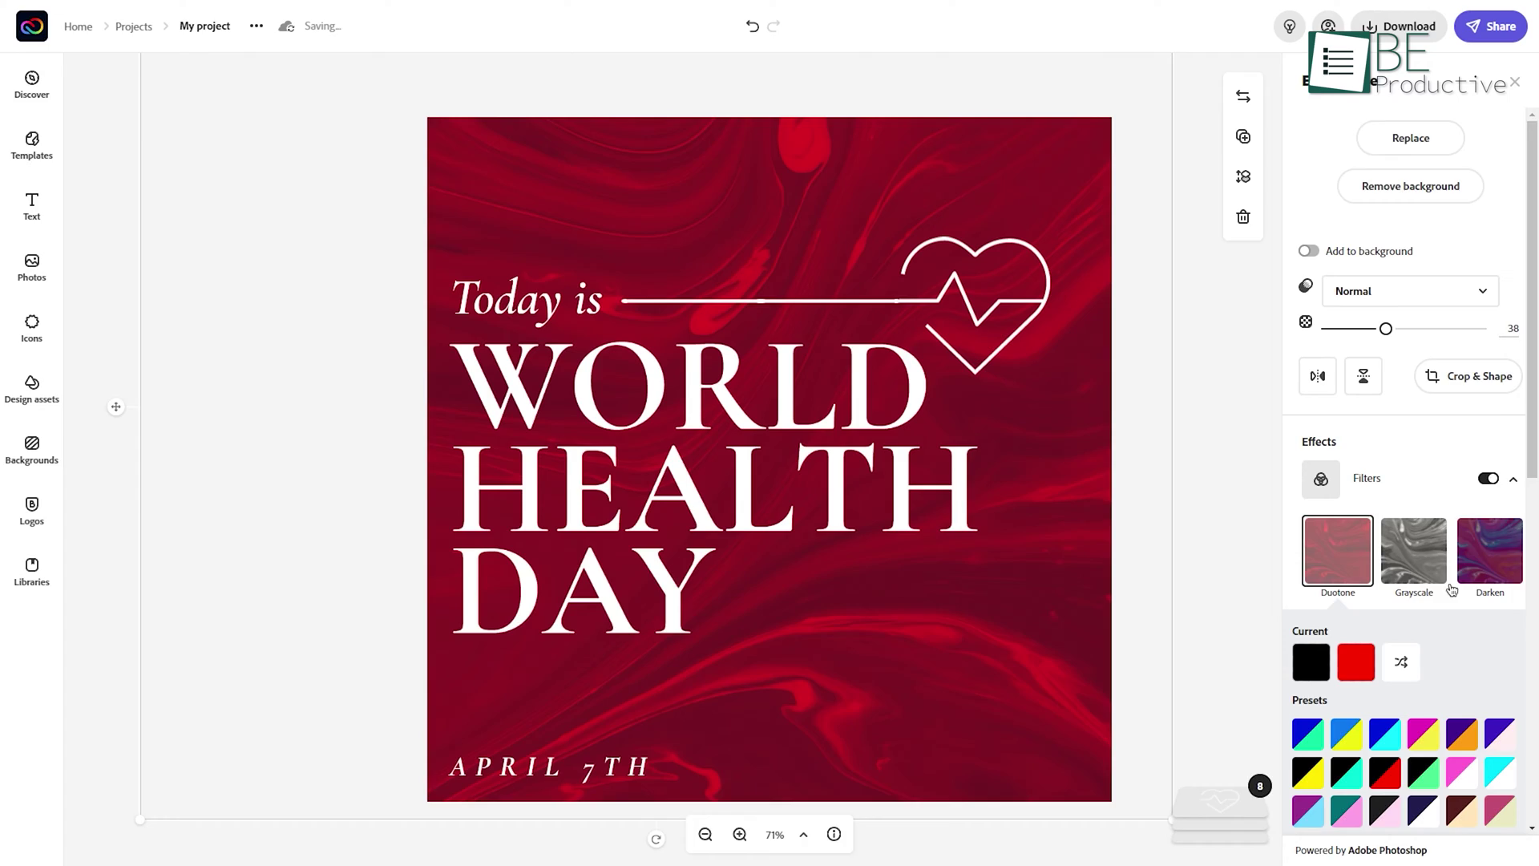
Choose JPG and PDF as download formats, then bring up the sharing options
left_click(1383, 32)
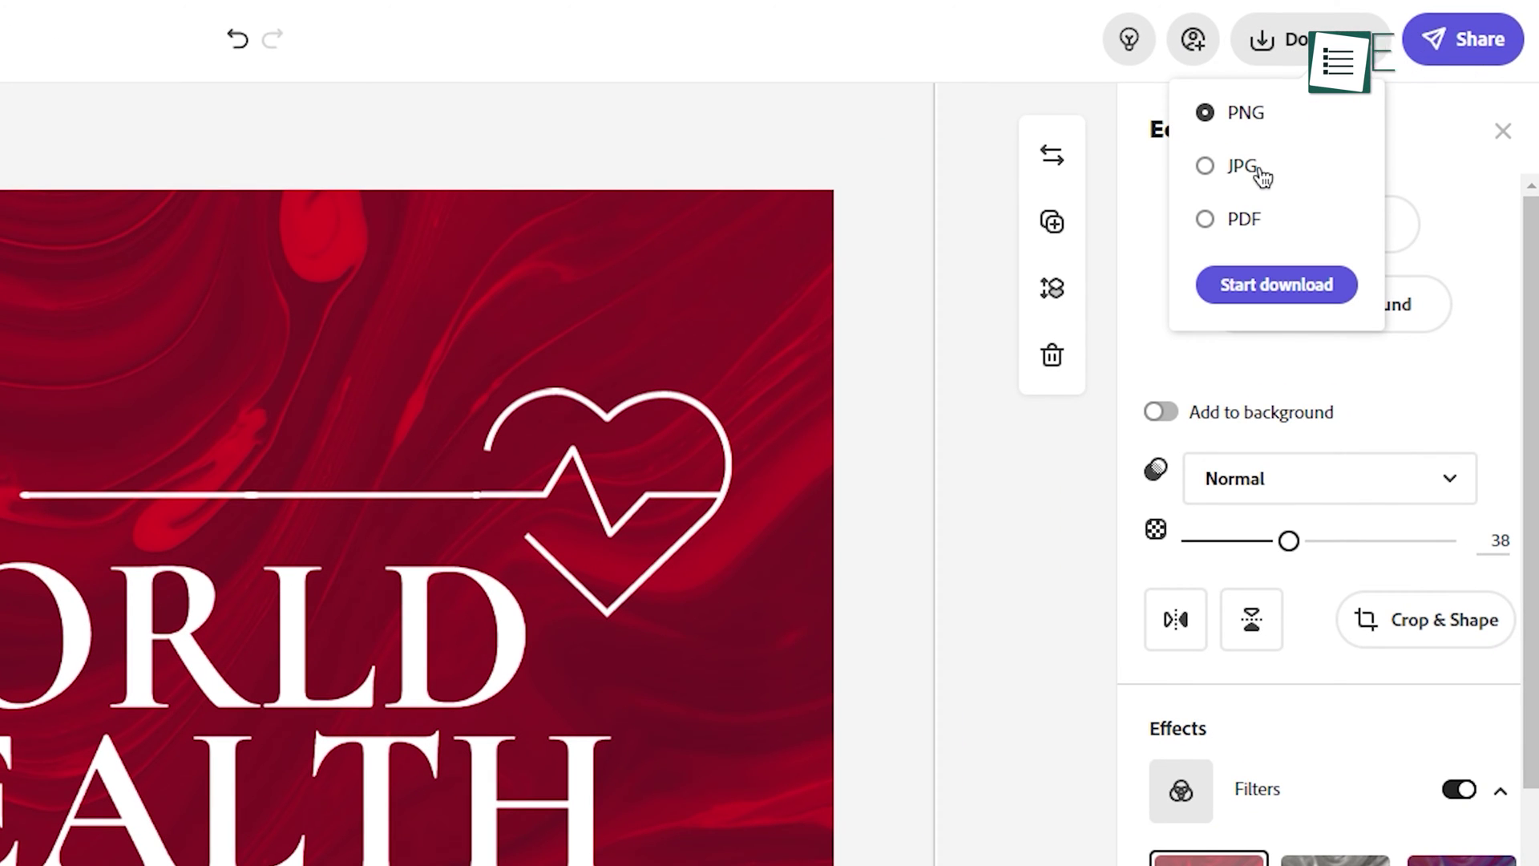
left_click(1206, 166)
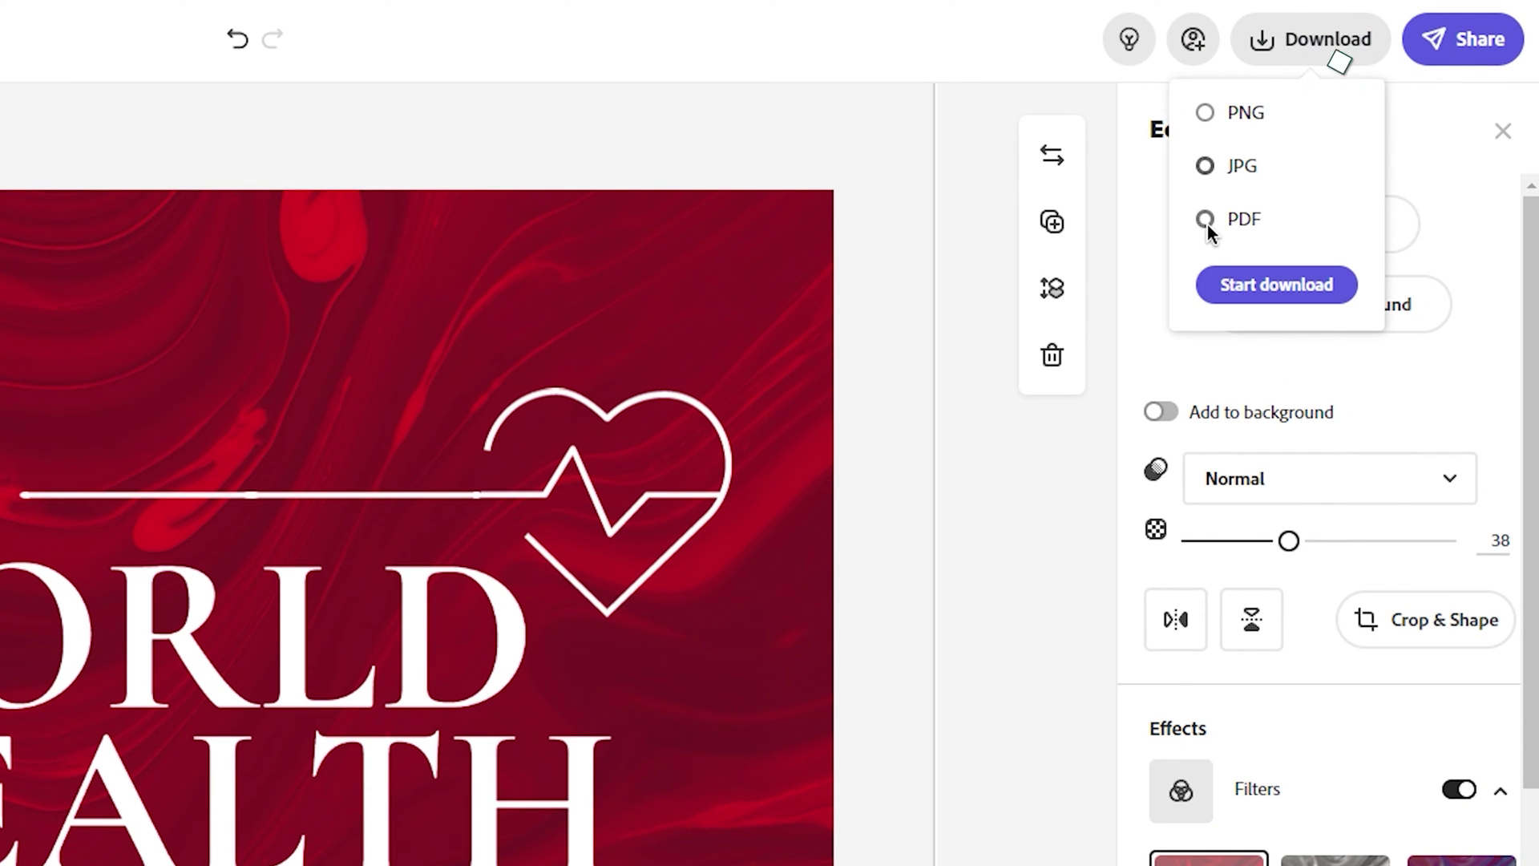
left_click(1207, 222)
left_click(1275, 284)
left_click(1469, 62)
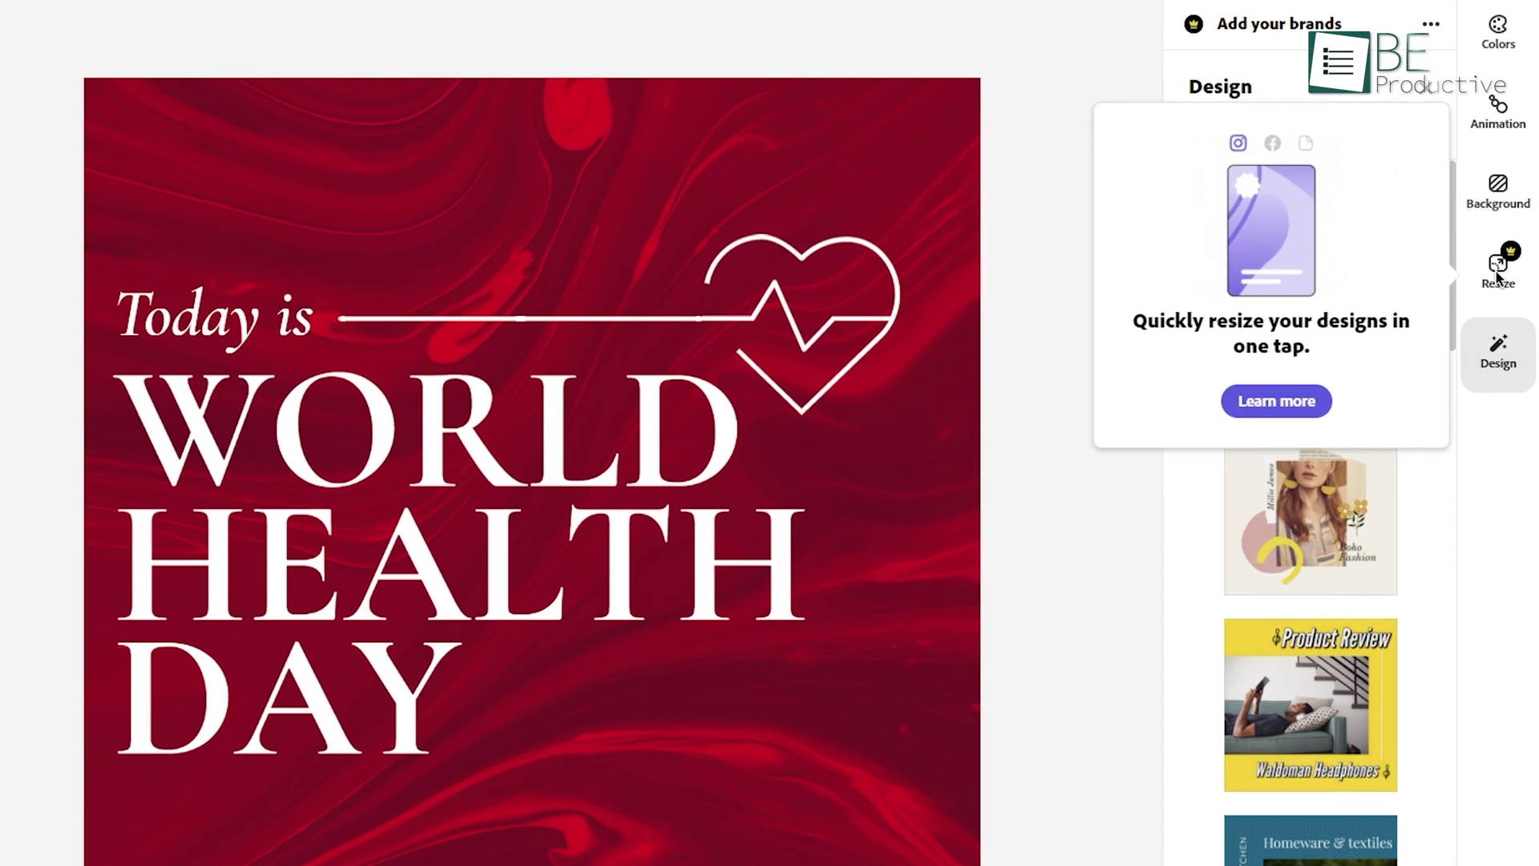
Show the design's Background options and scroll through them
left_click(1497, 200)
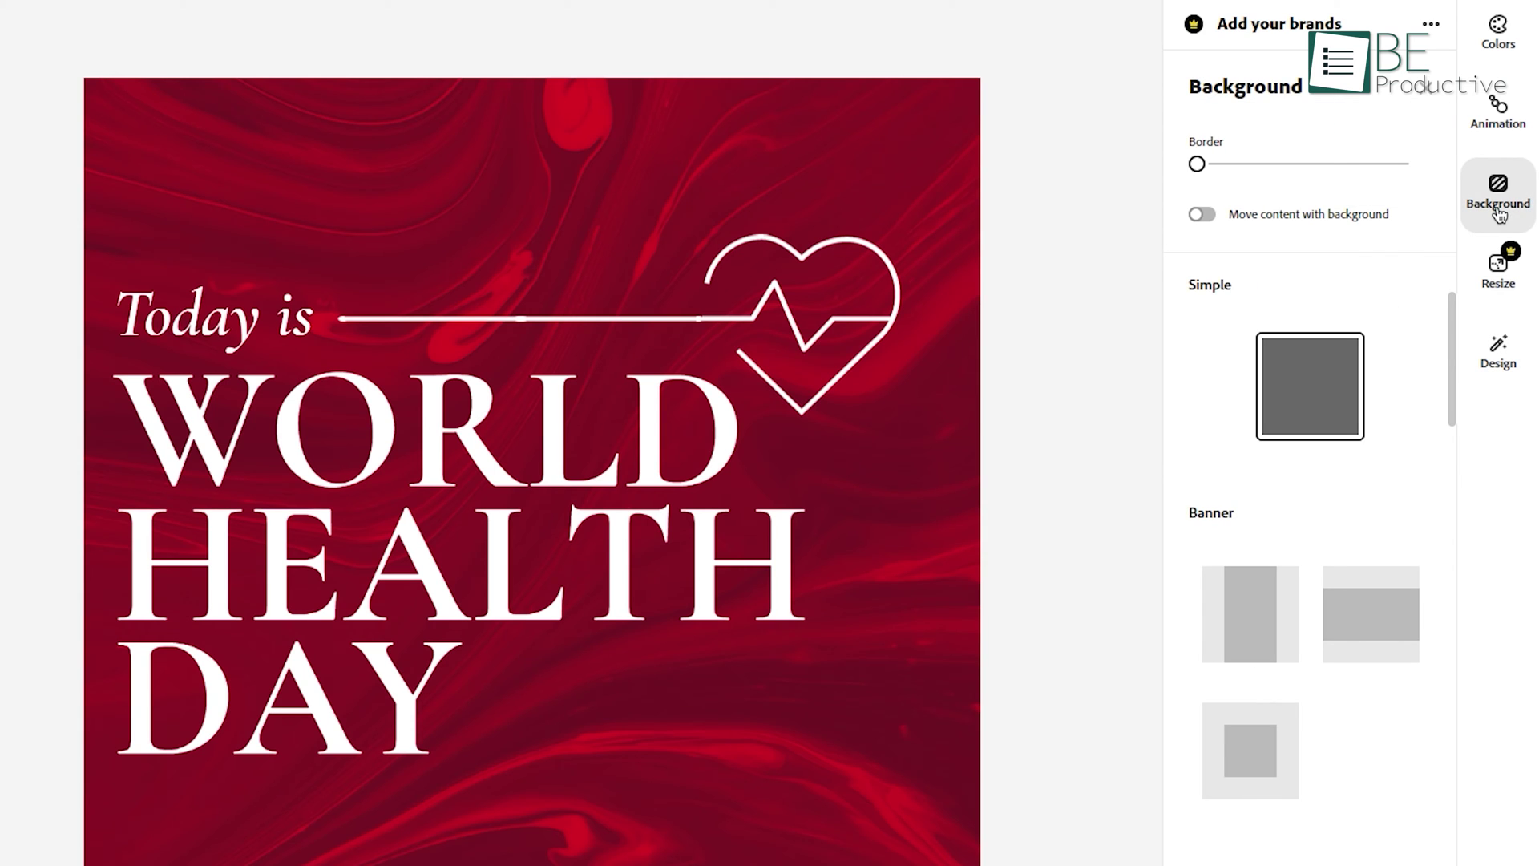
scroll(1342, 576, "down", 8)
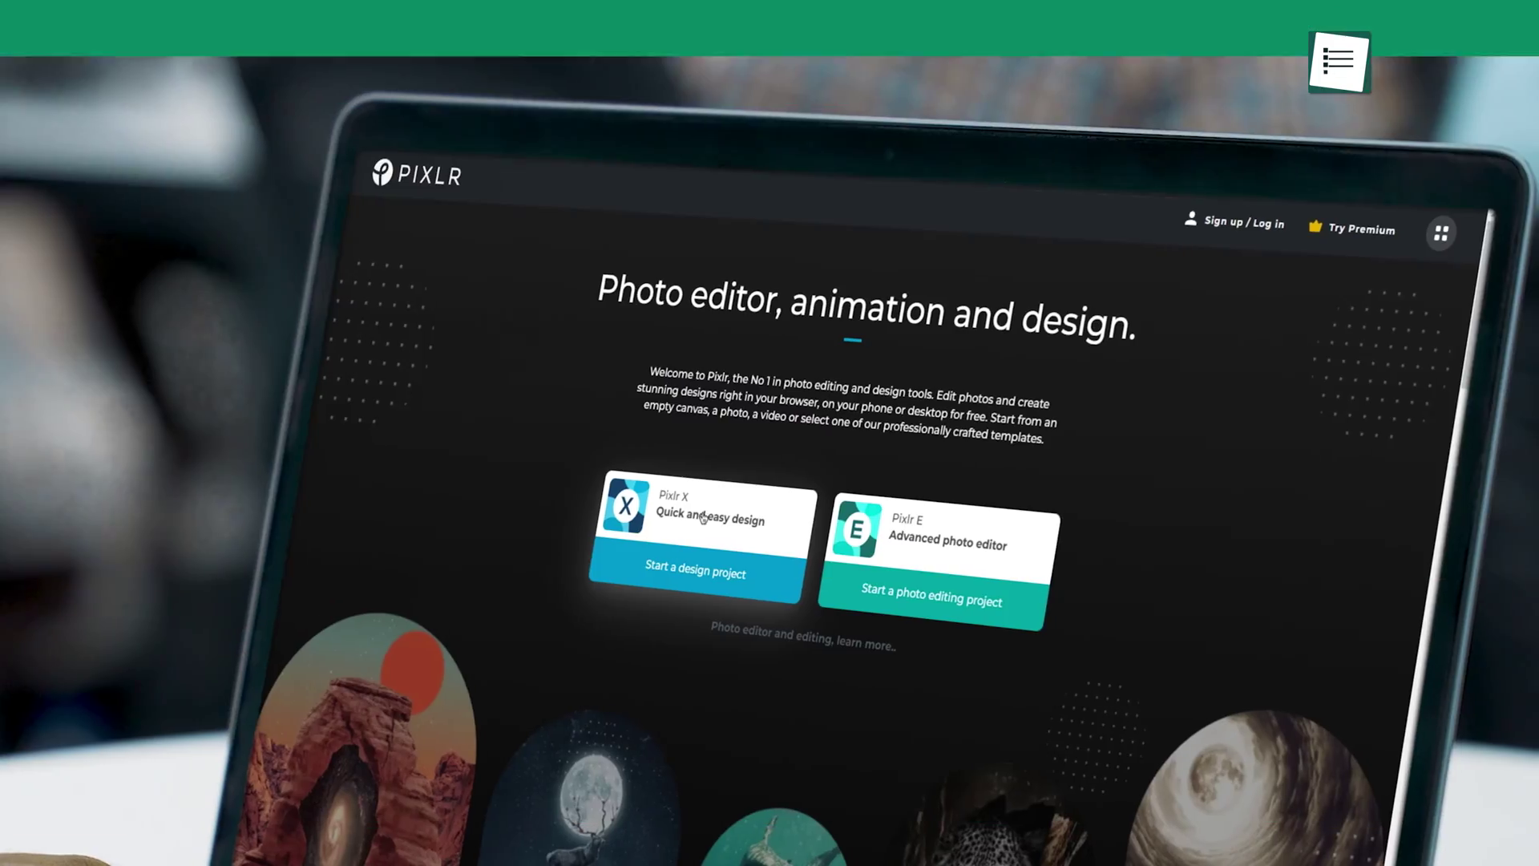
Start a quick design and switch the template background's fruit effect from Pear to Strawberry
left_click(657, 519)
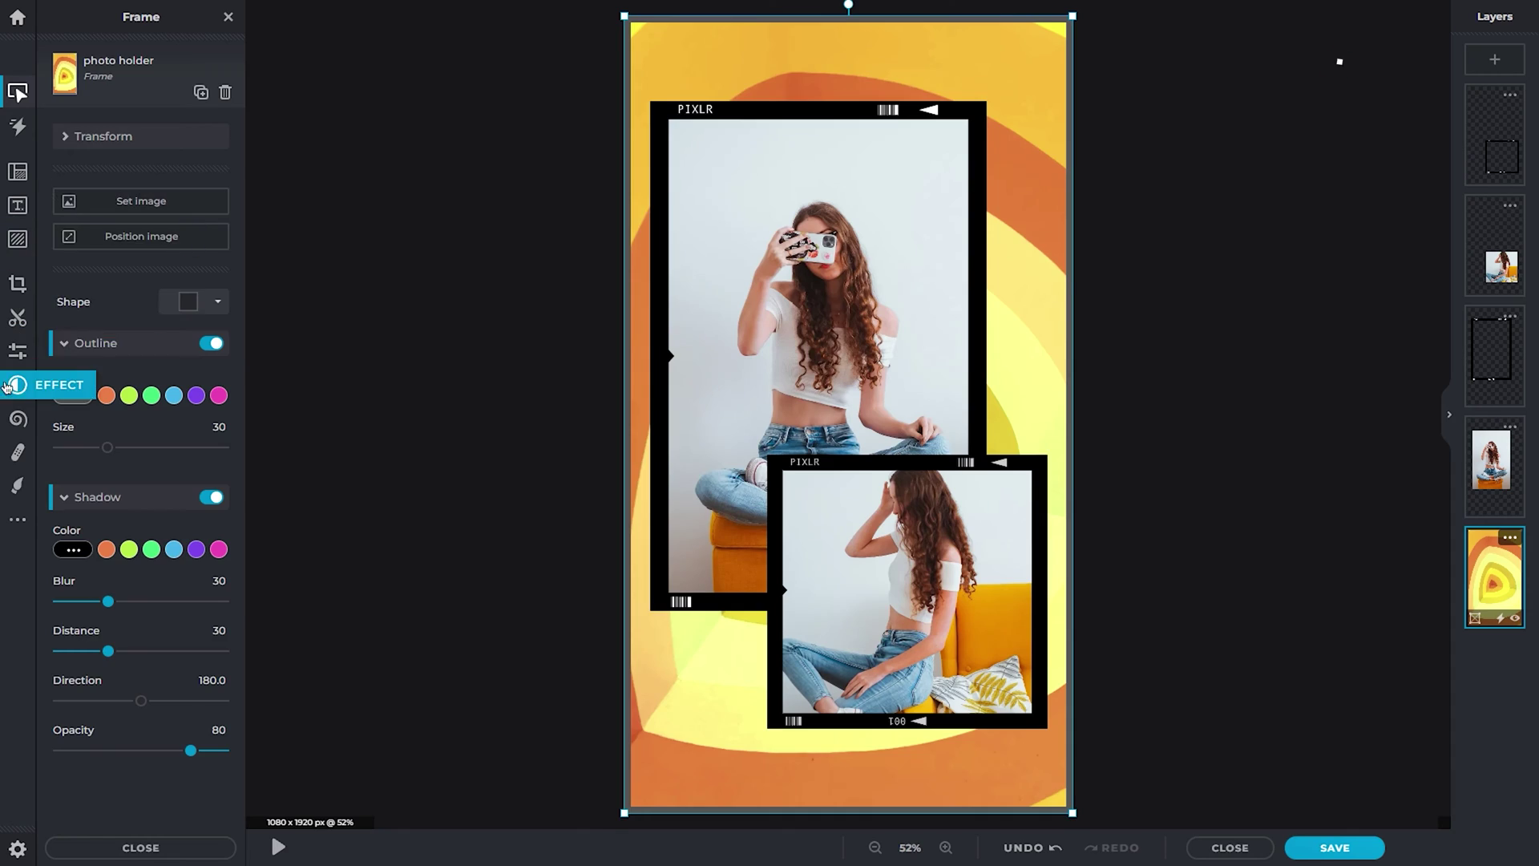
left_click(18, 385)
left_click(199, 326)
left_click(154, 413)
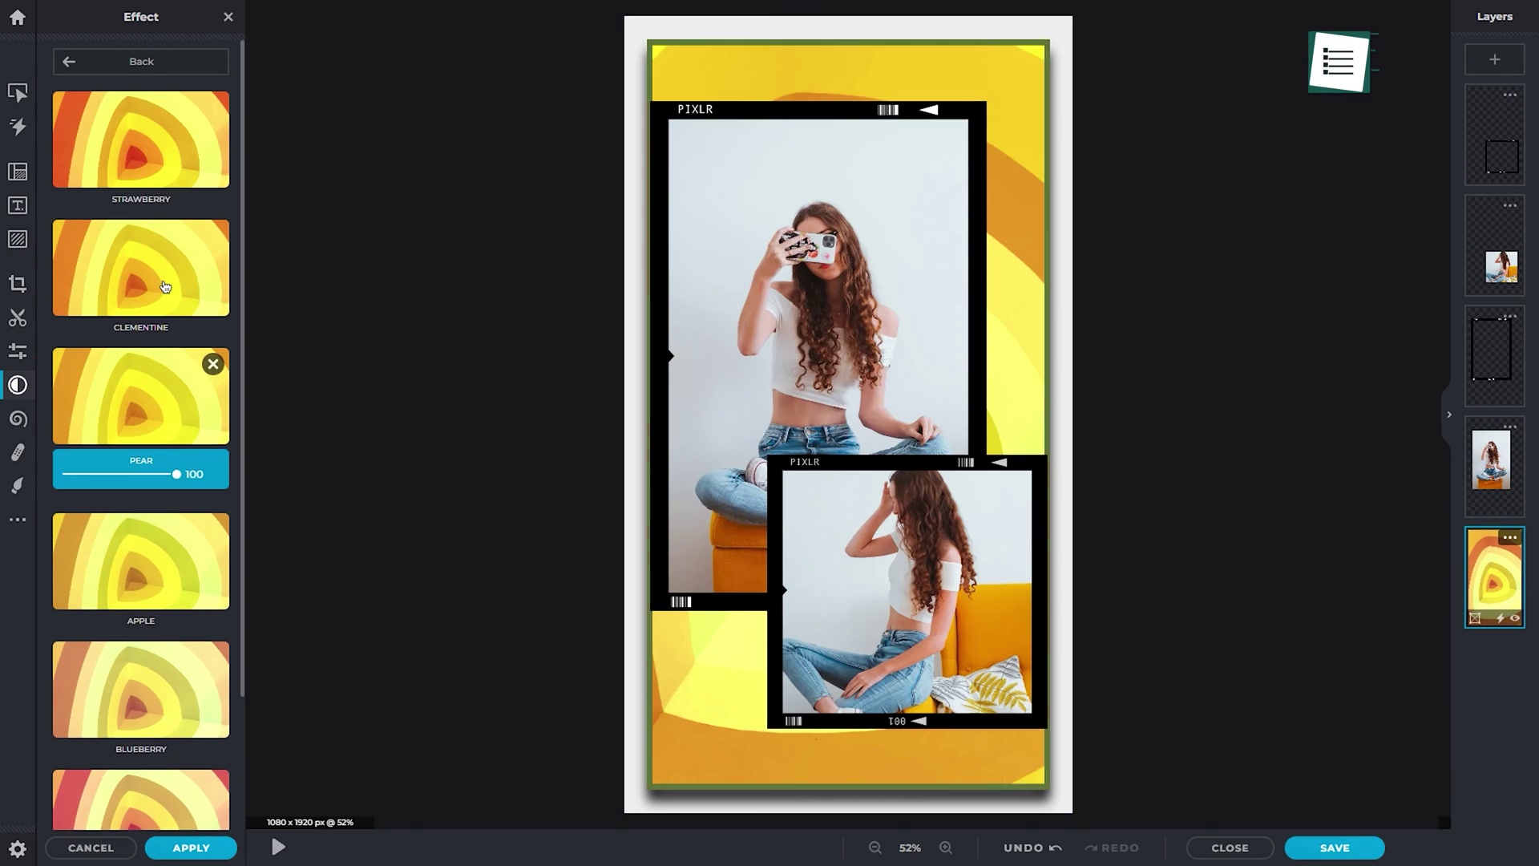
left_click(176, 145)
left_click(188, 62)
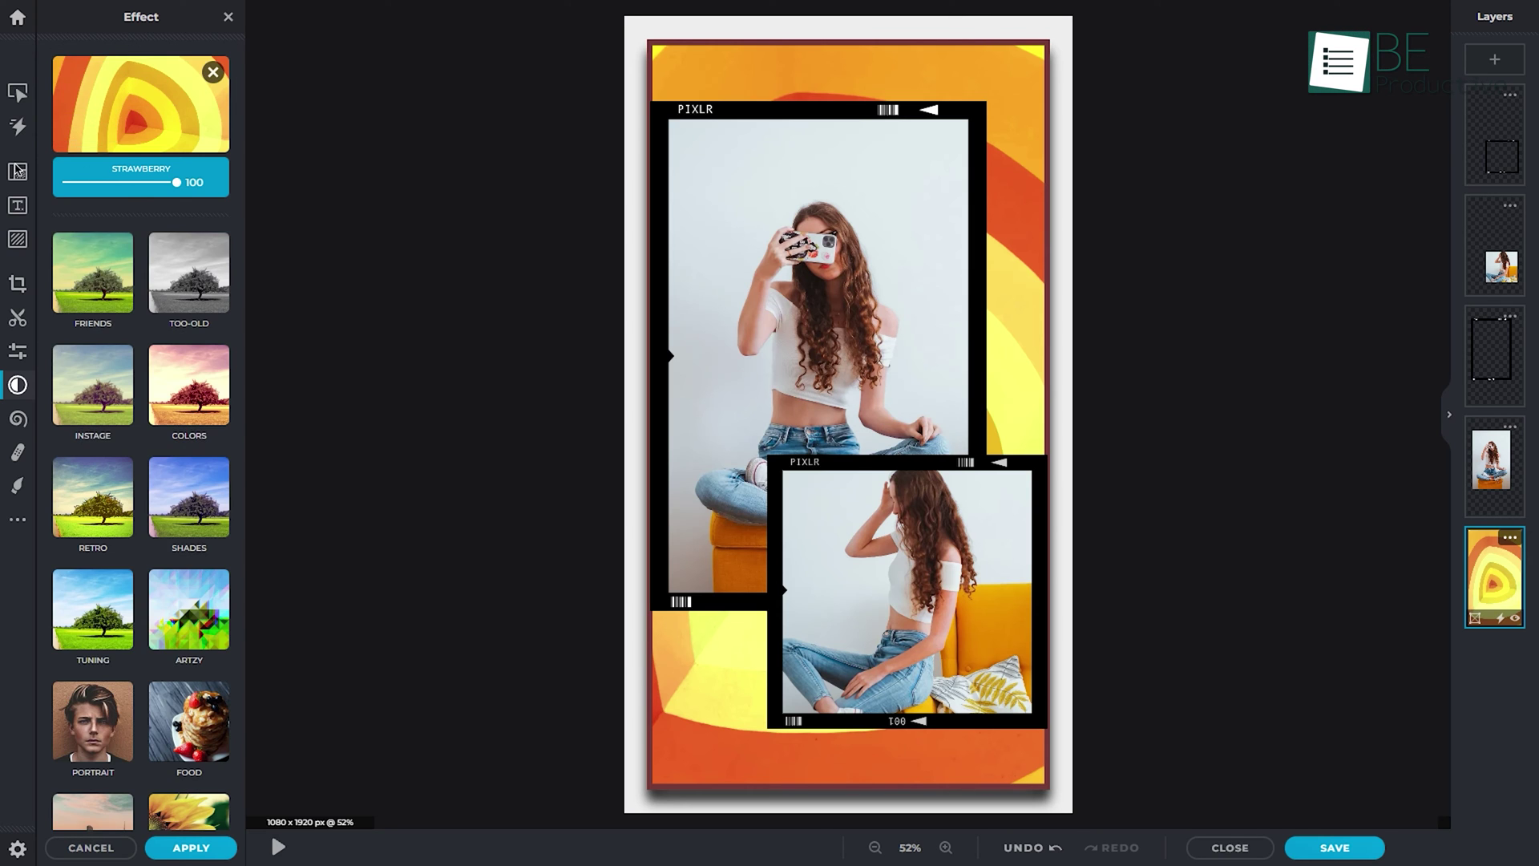
Look through the Crop & Rotate, Effect and Animation tools
left_click(16, 285)
left_click(18, 384)
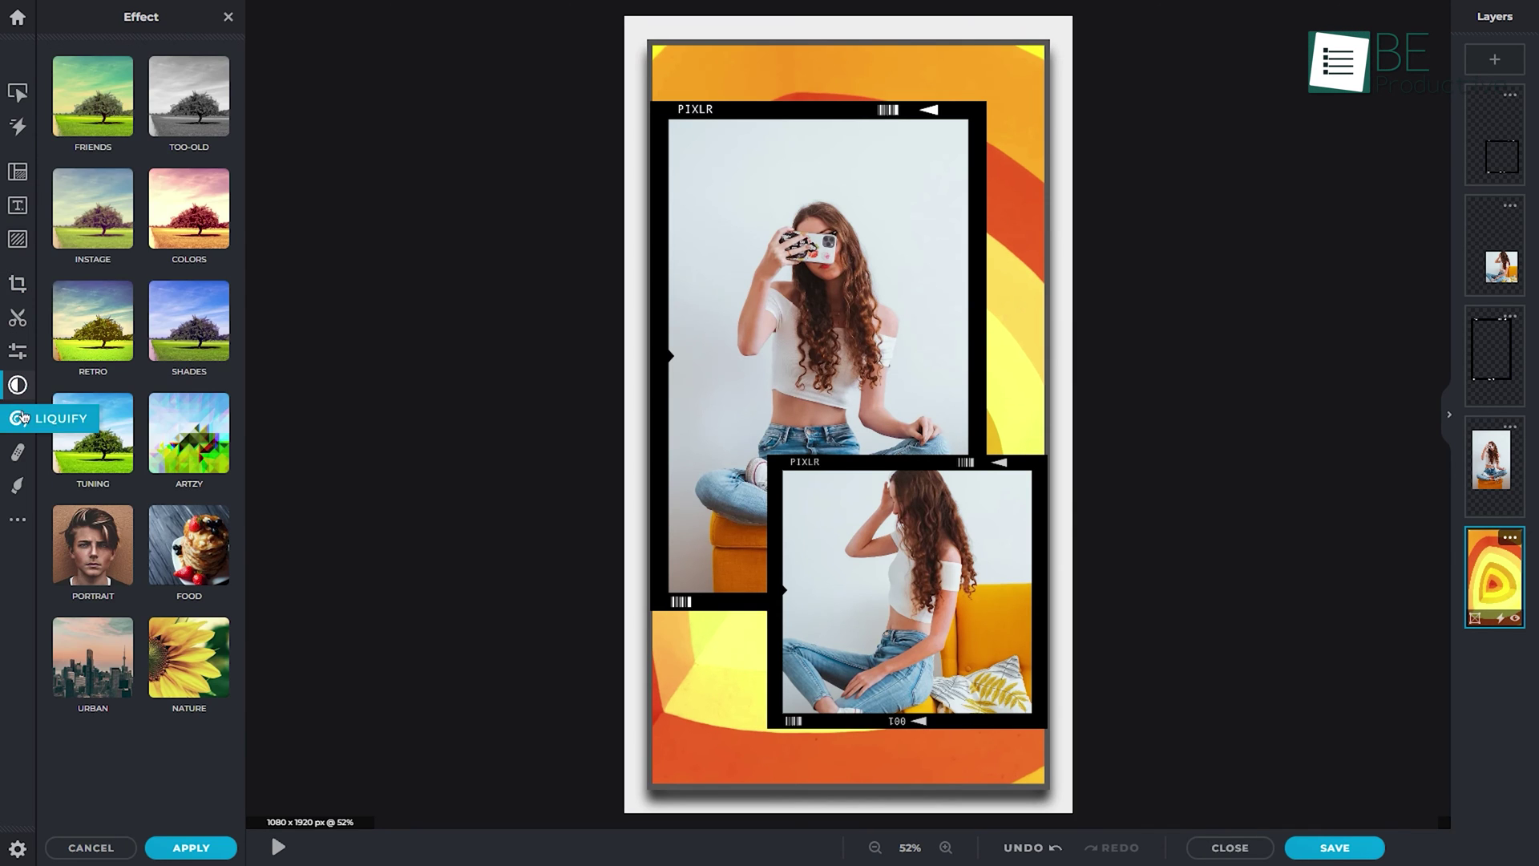
left_click(18, 126)
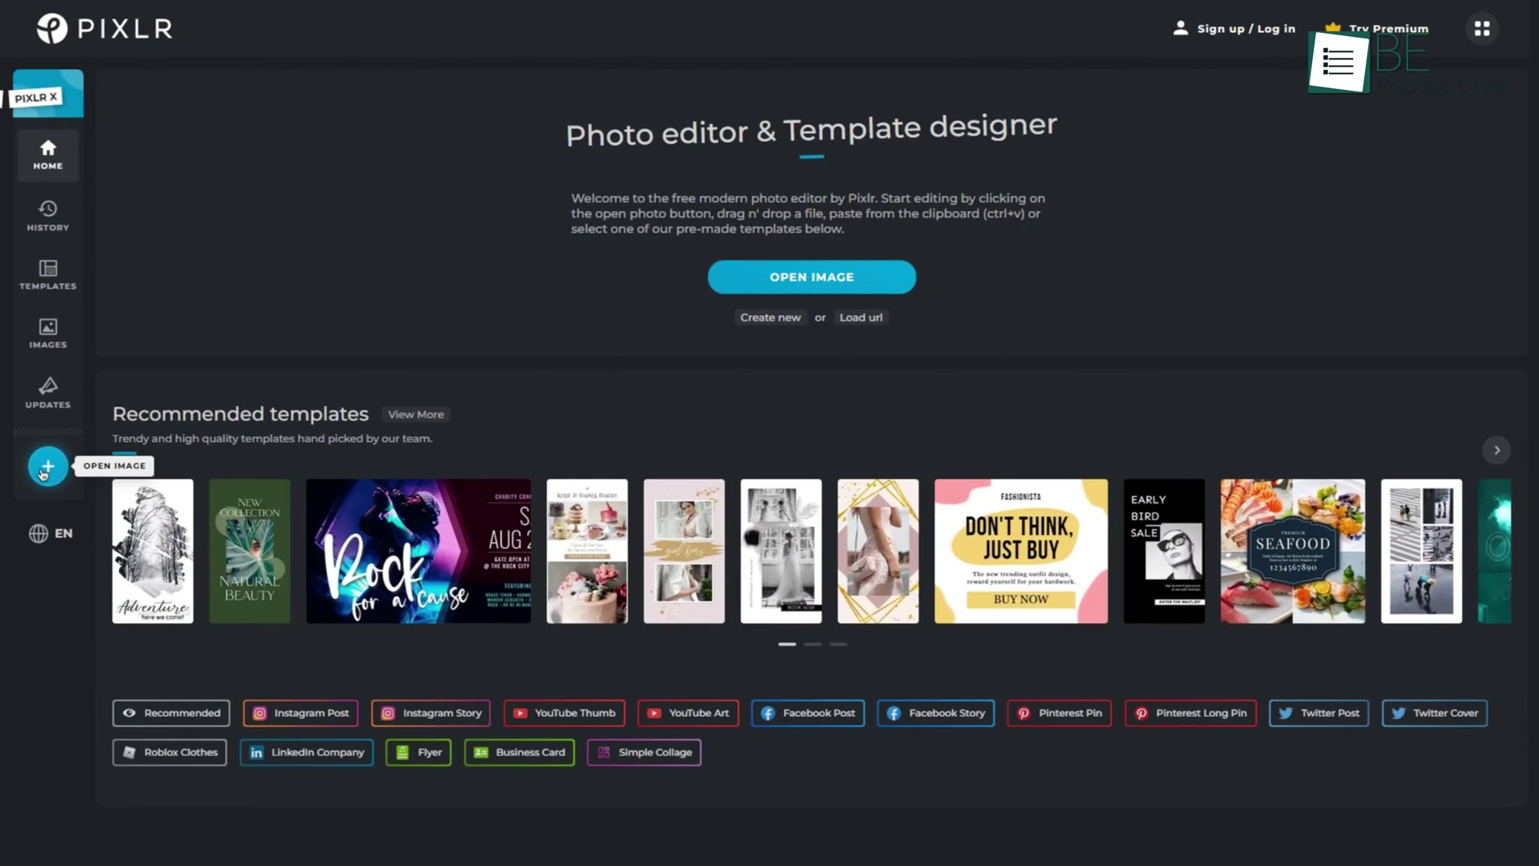
Open the downloaded photo pre-resized to Full HD and move NOTE to SELF to the upper left
left_click(40, 467)
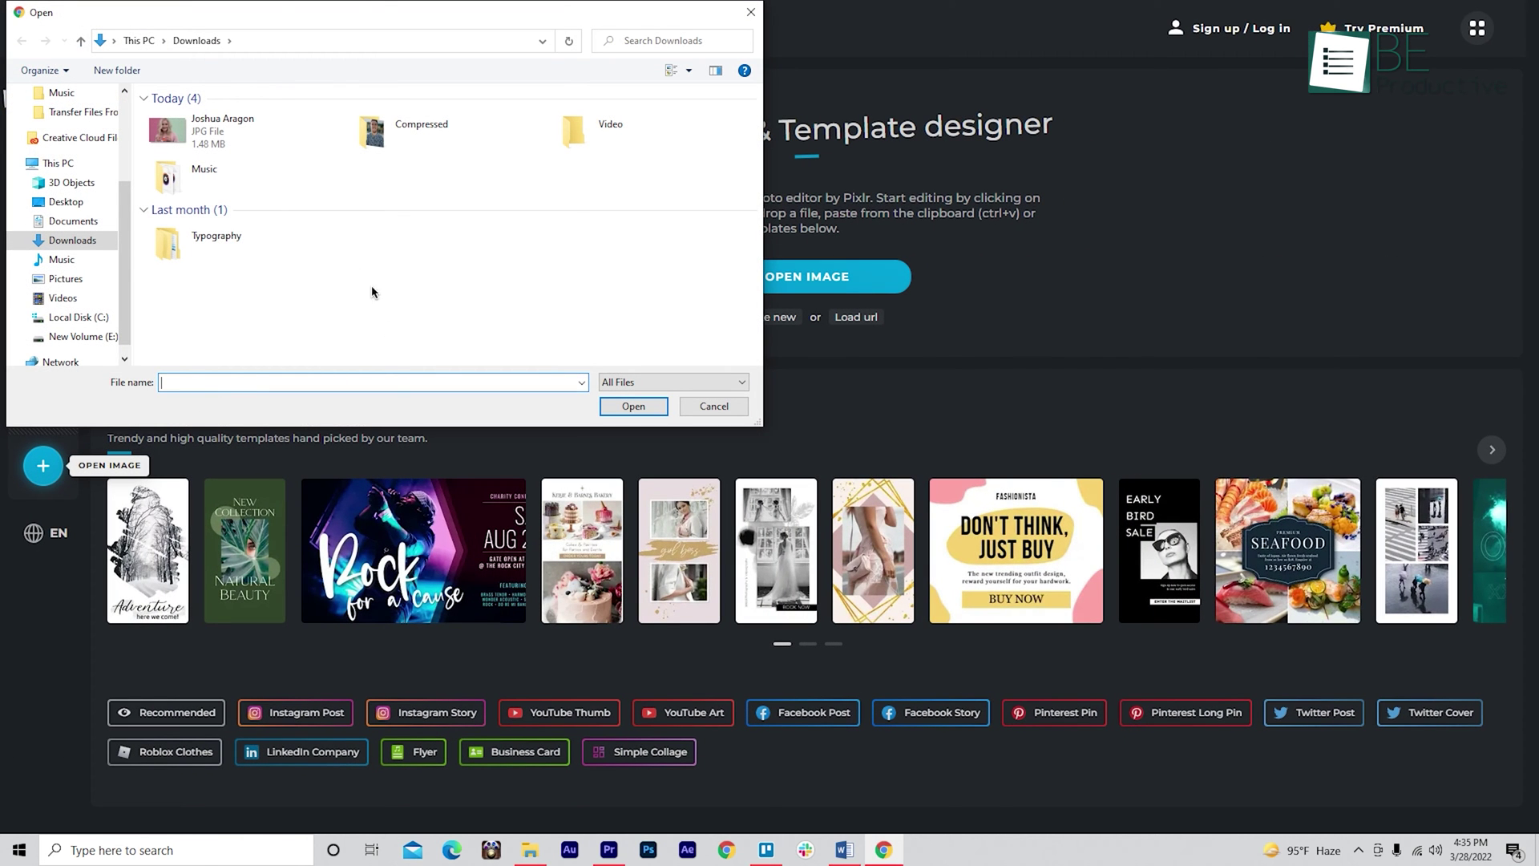
left_click(651, 410)
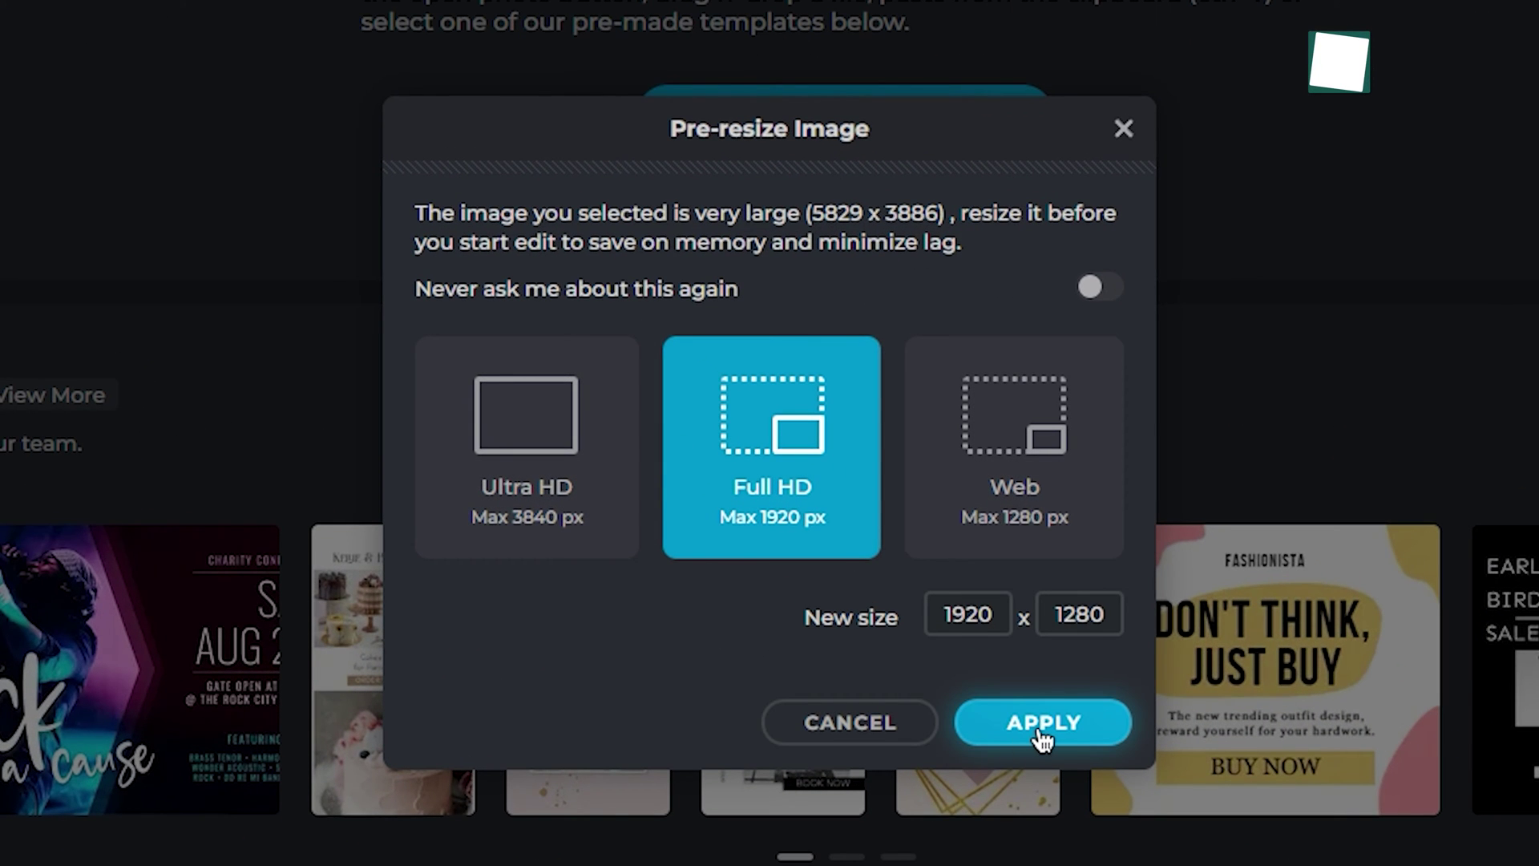
left_click(1041, 722)
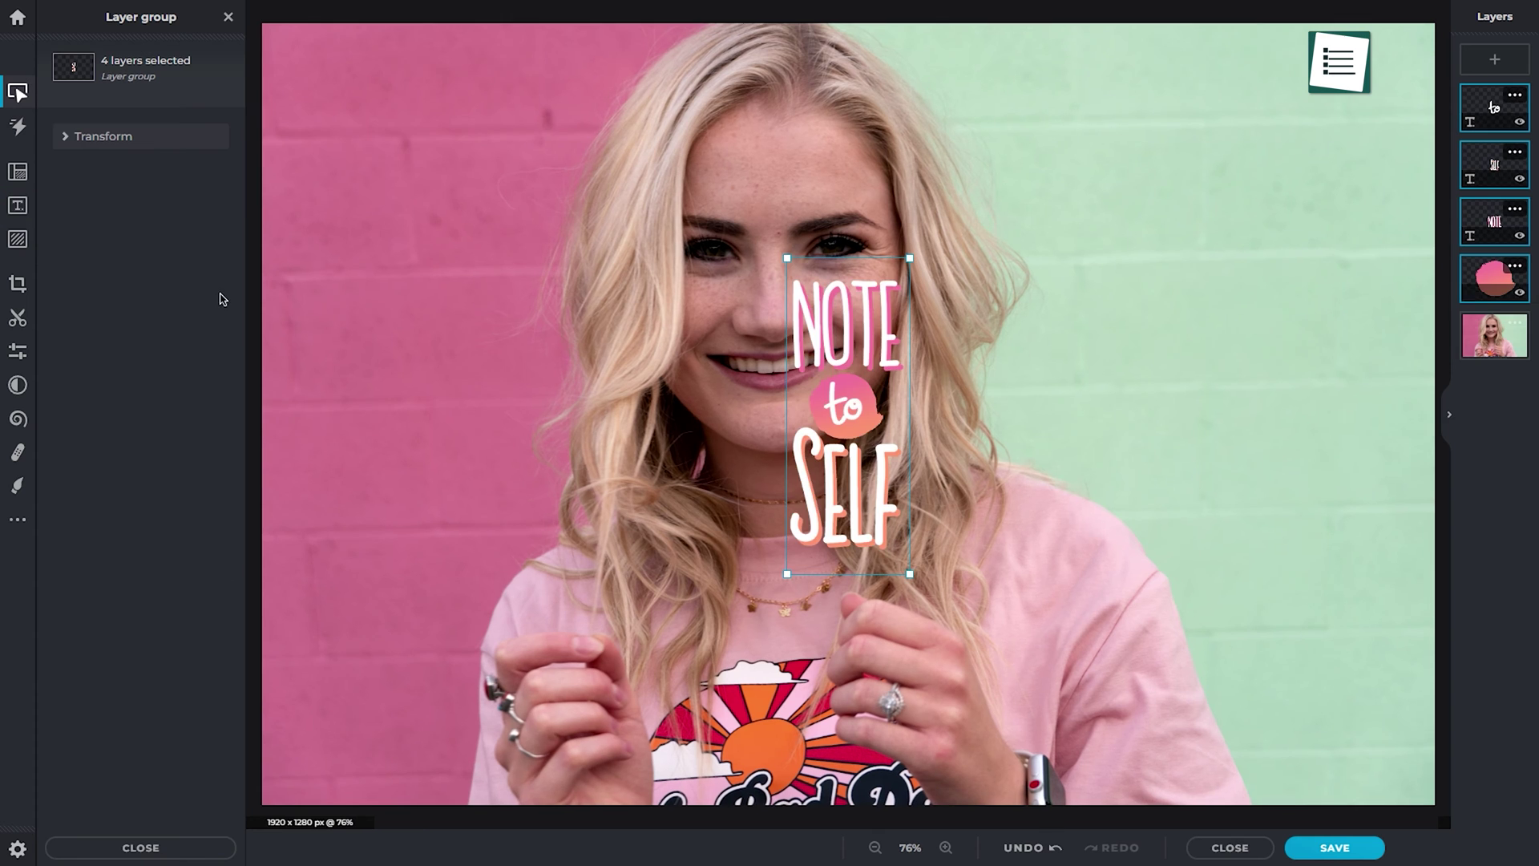
left_click_drag(853, 321, 431, 178)
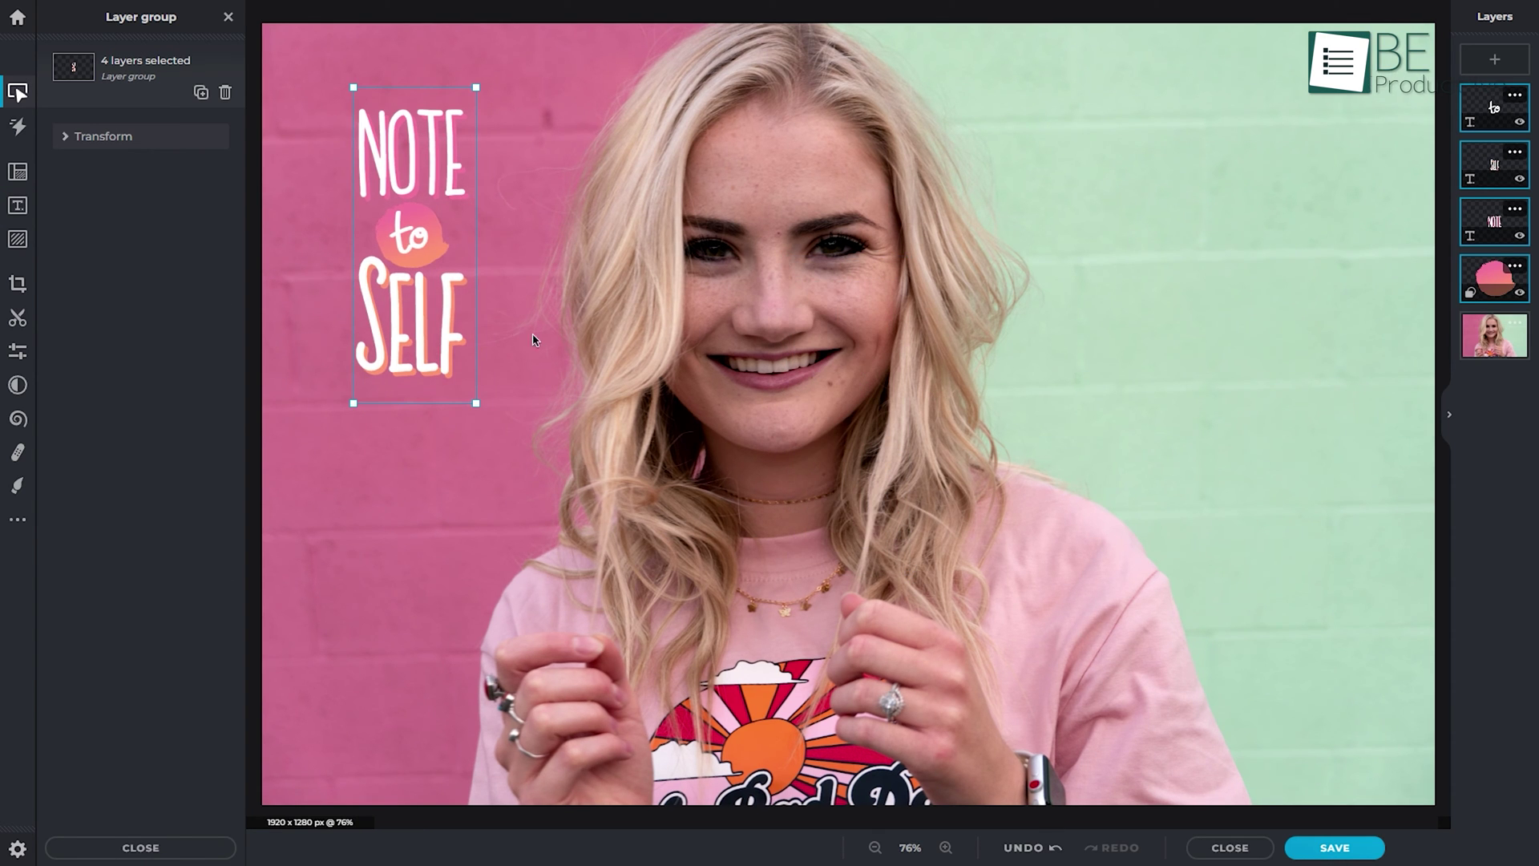
Cut out the green wall with the magic wand, then reset the cutout to restore it
left_click(17, 318)
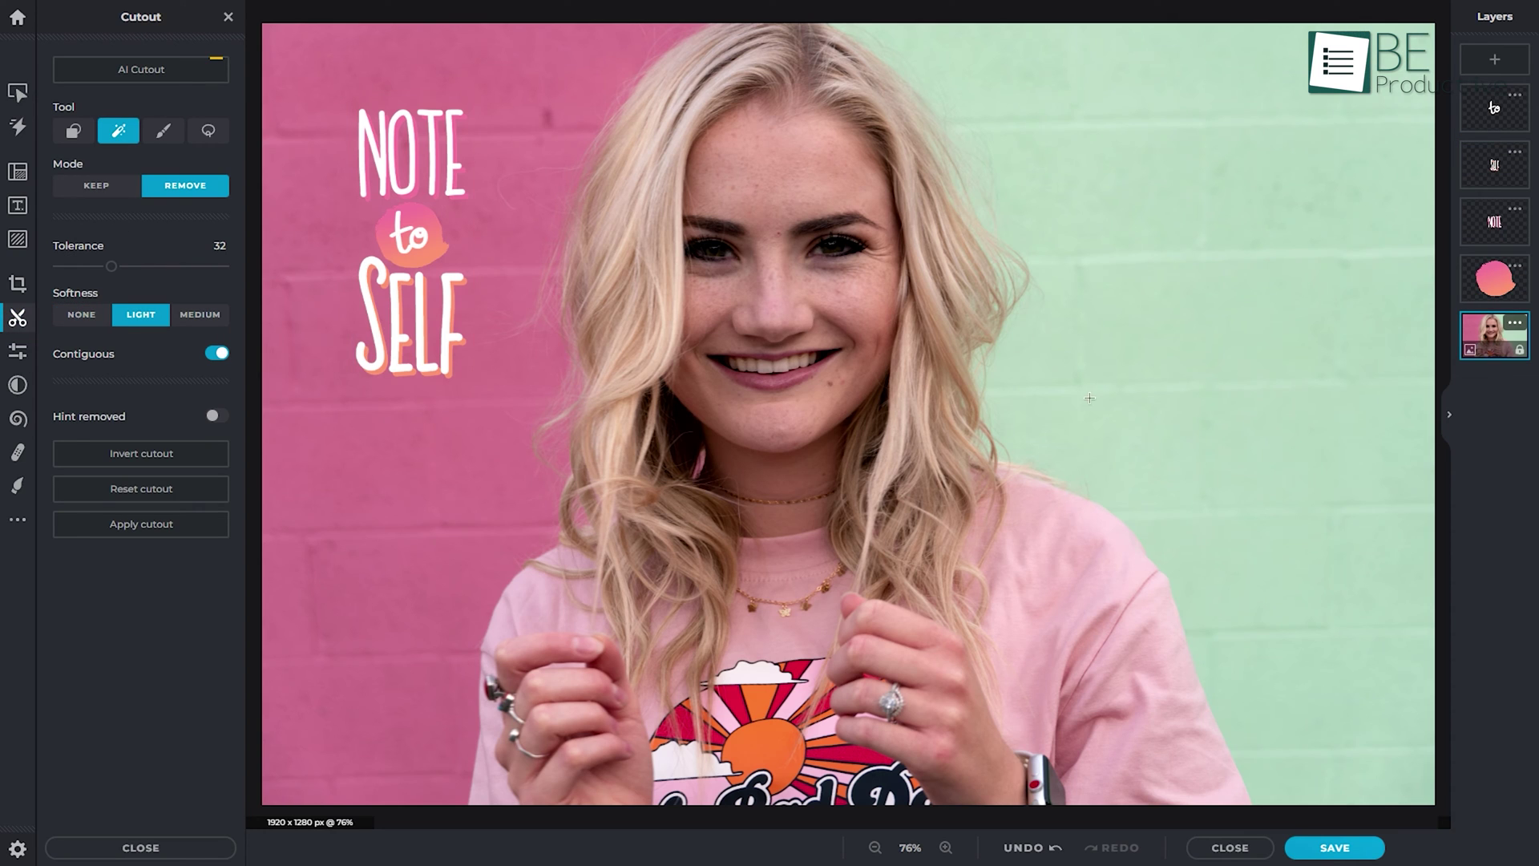
left_click(1276, 414)
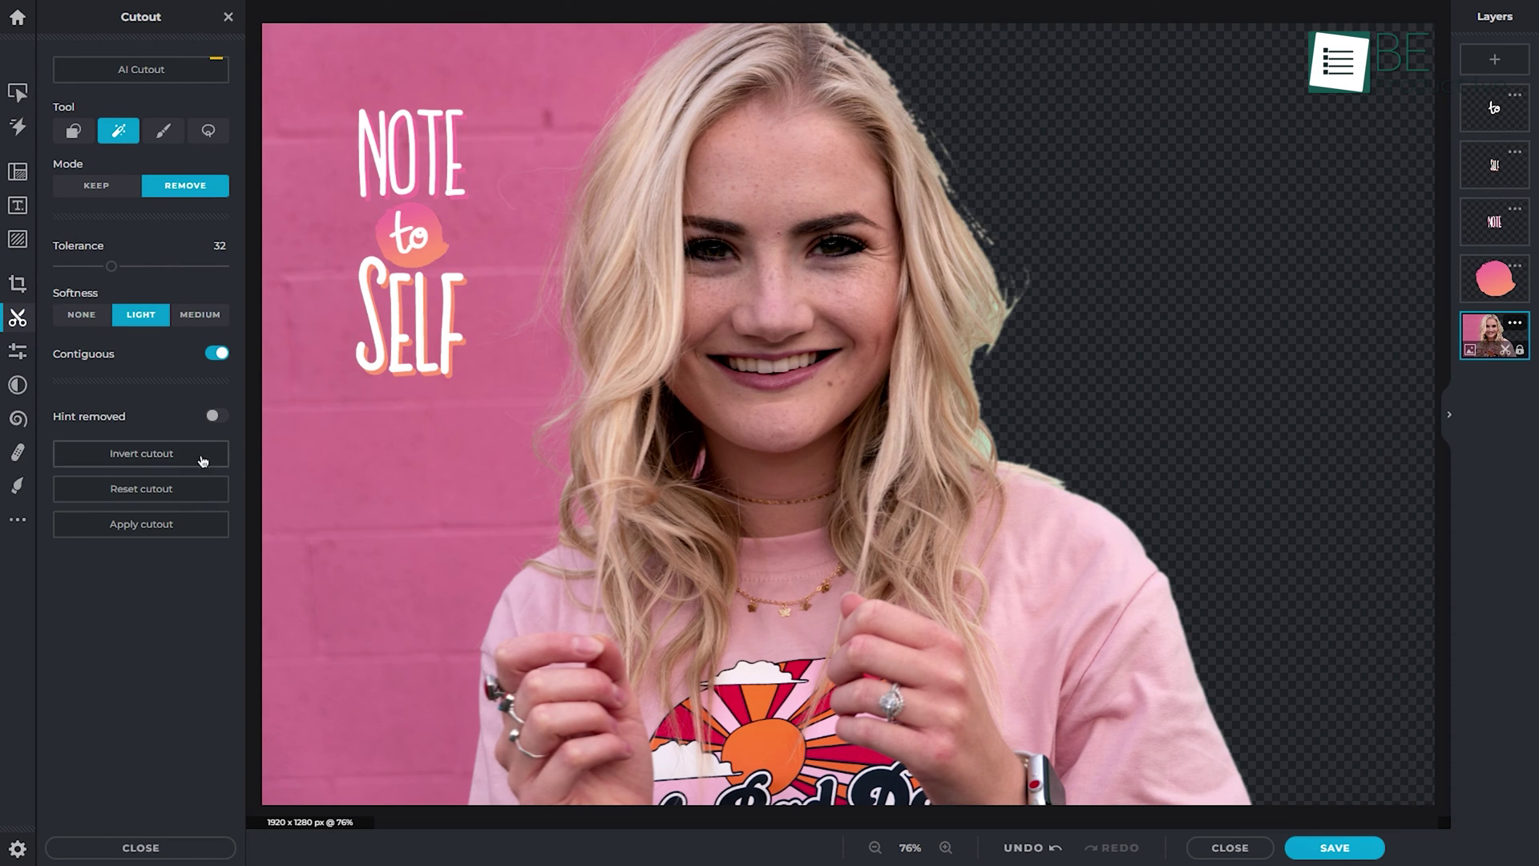
left_click(184, 490)
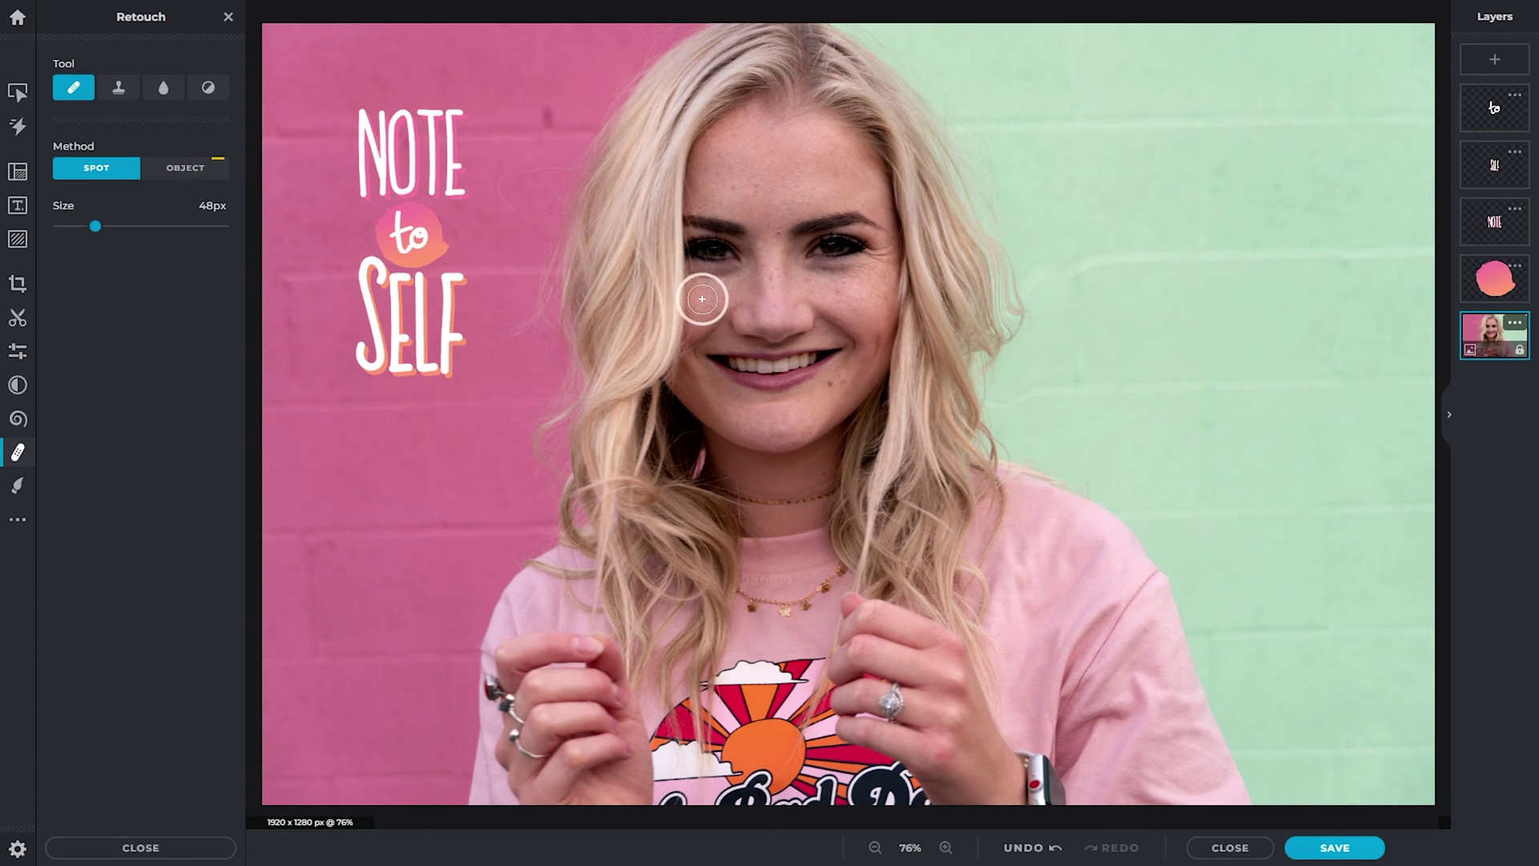
Open the sticker library, pick a Leo the Lion sticker, and dismiss the premium upgrade offer
left_click(17, 238)
scroll(204, 532, "down", 6)
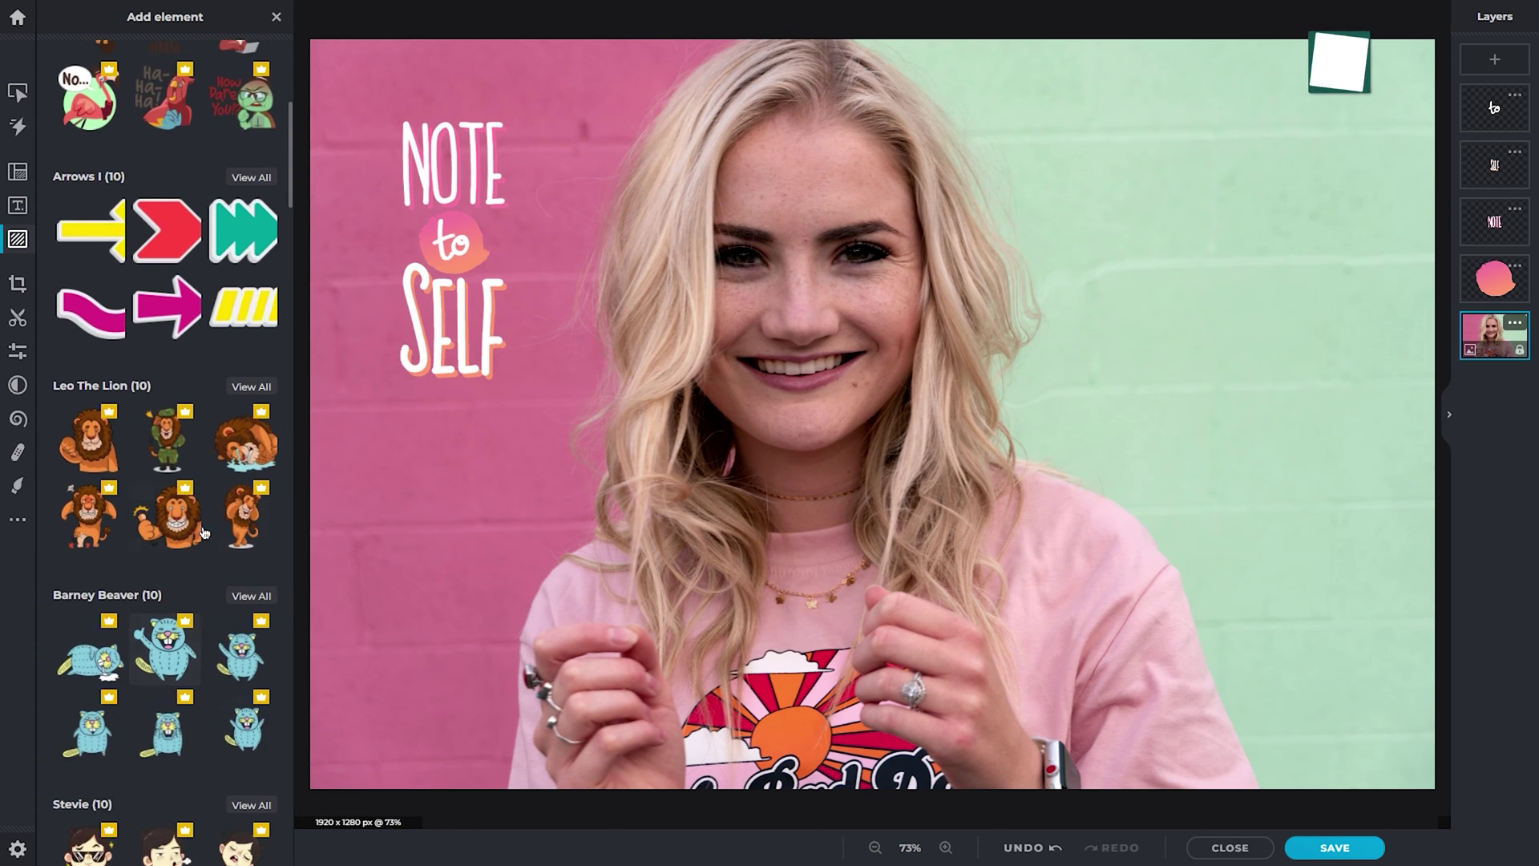
left_click(245, 468)
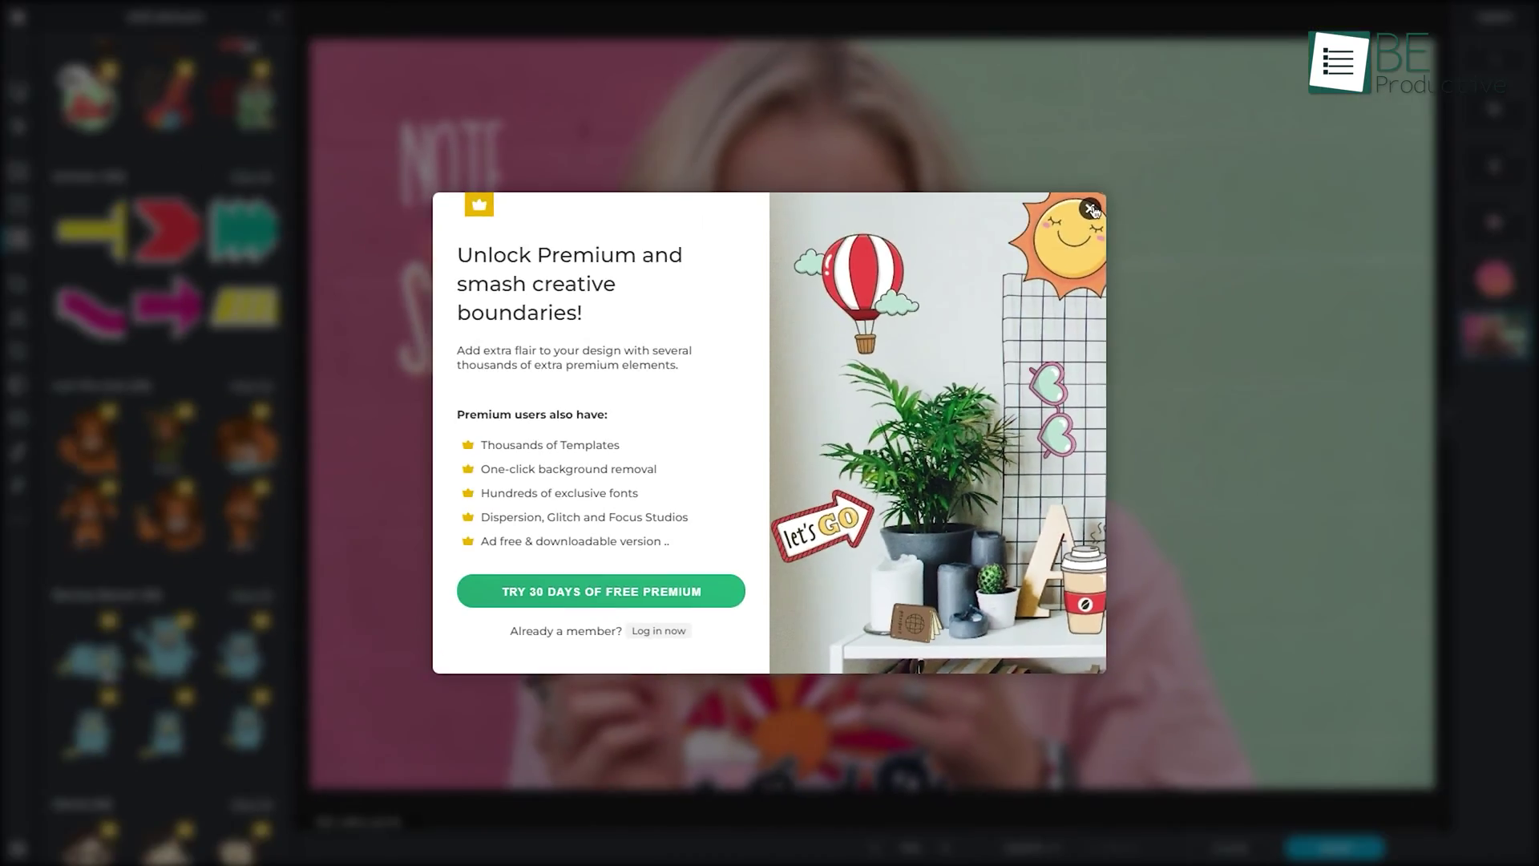
left_click(1412, 4)
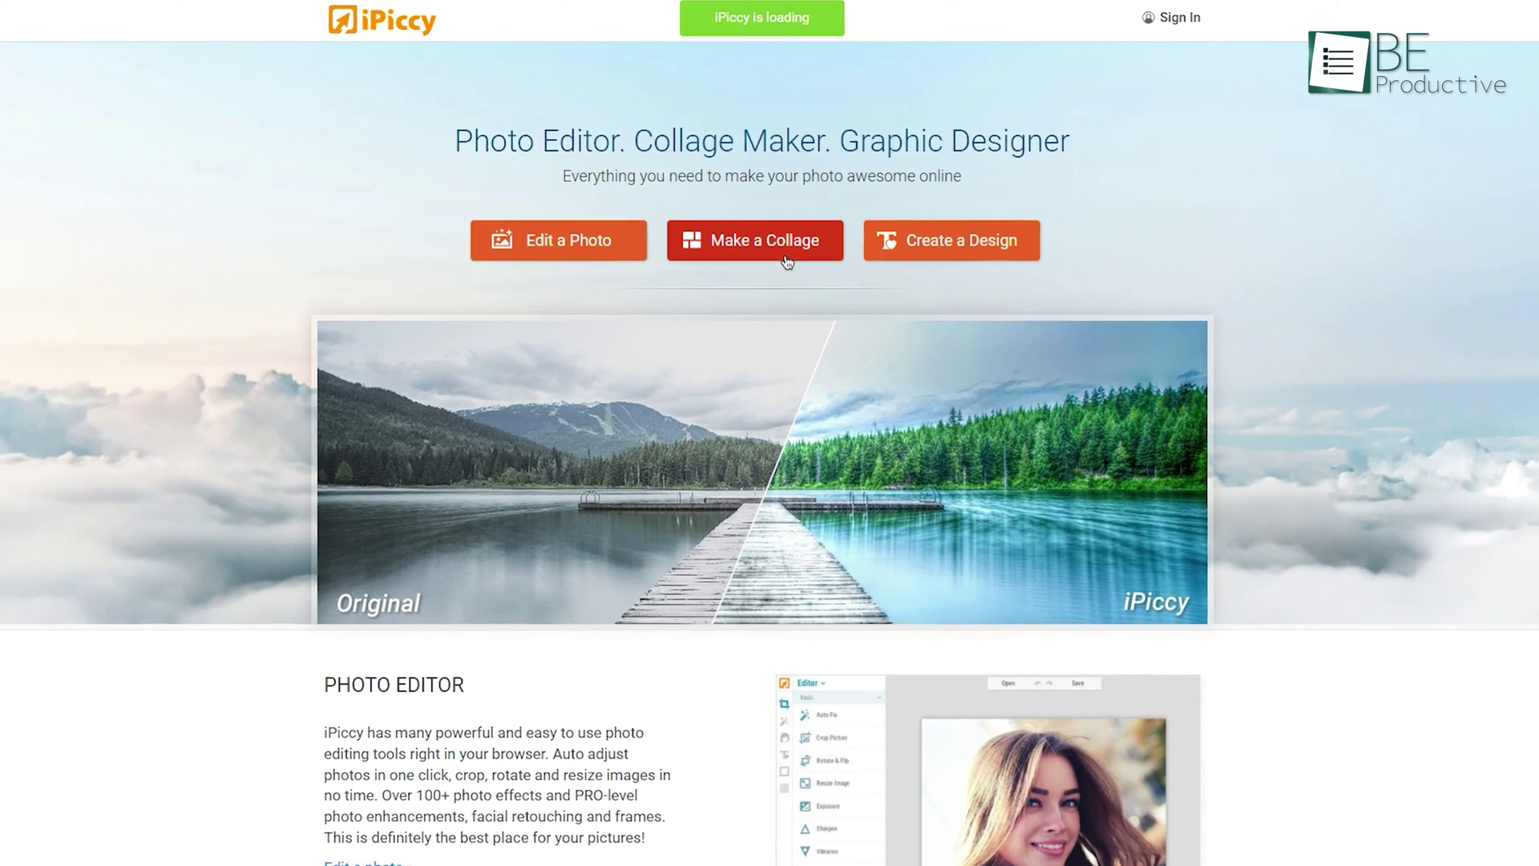
Start a new photo collage from the iPiccy home page
left_click(788, 265)
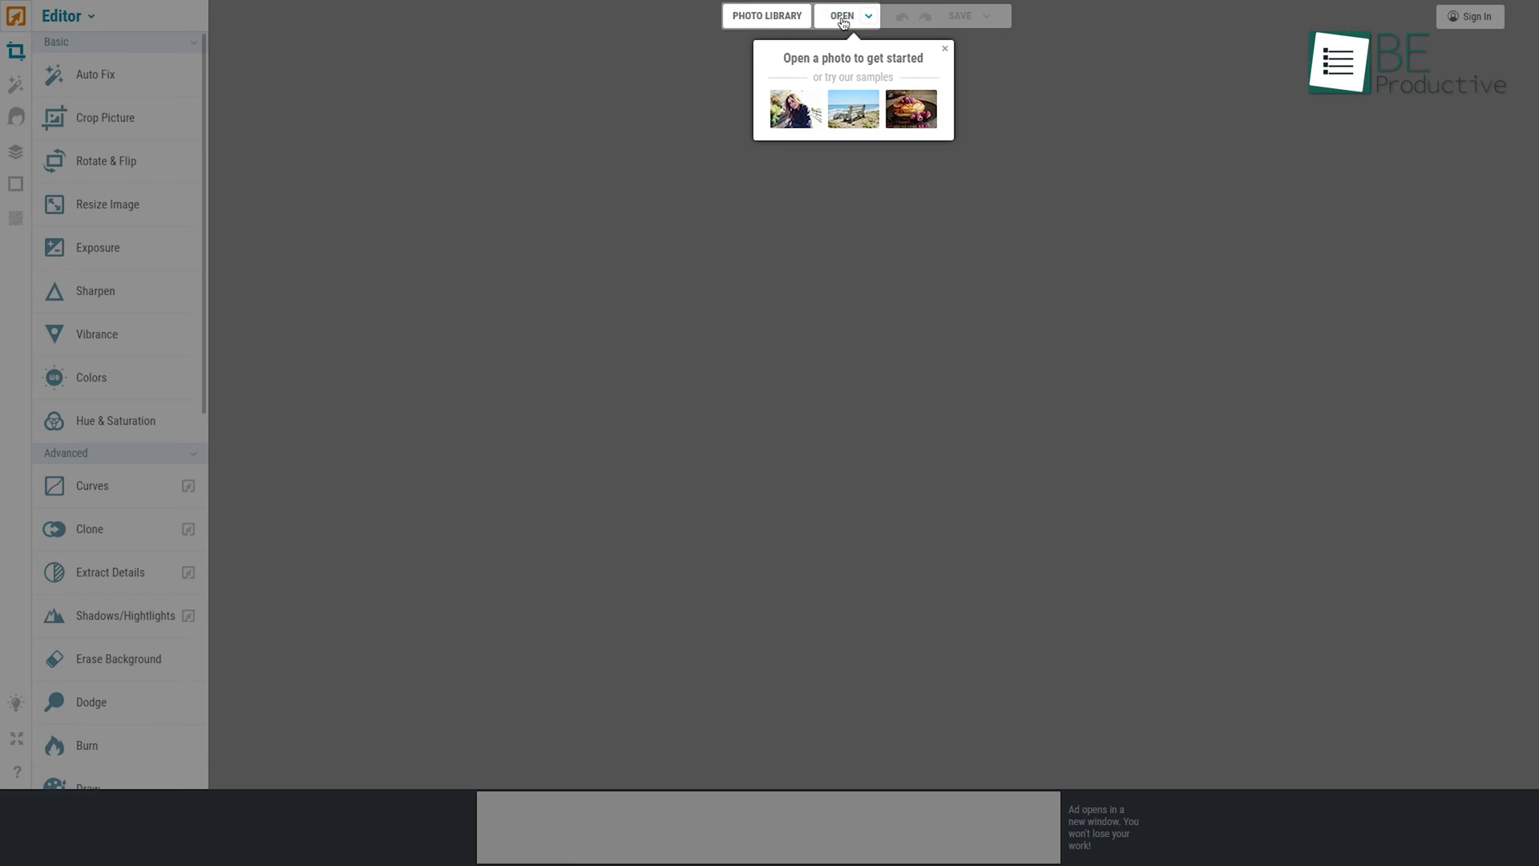
Load the portrait JPG of the woman seated by the window into the editor
left_click(842, 18)
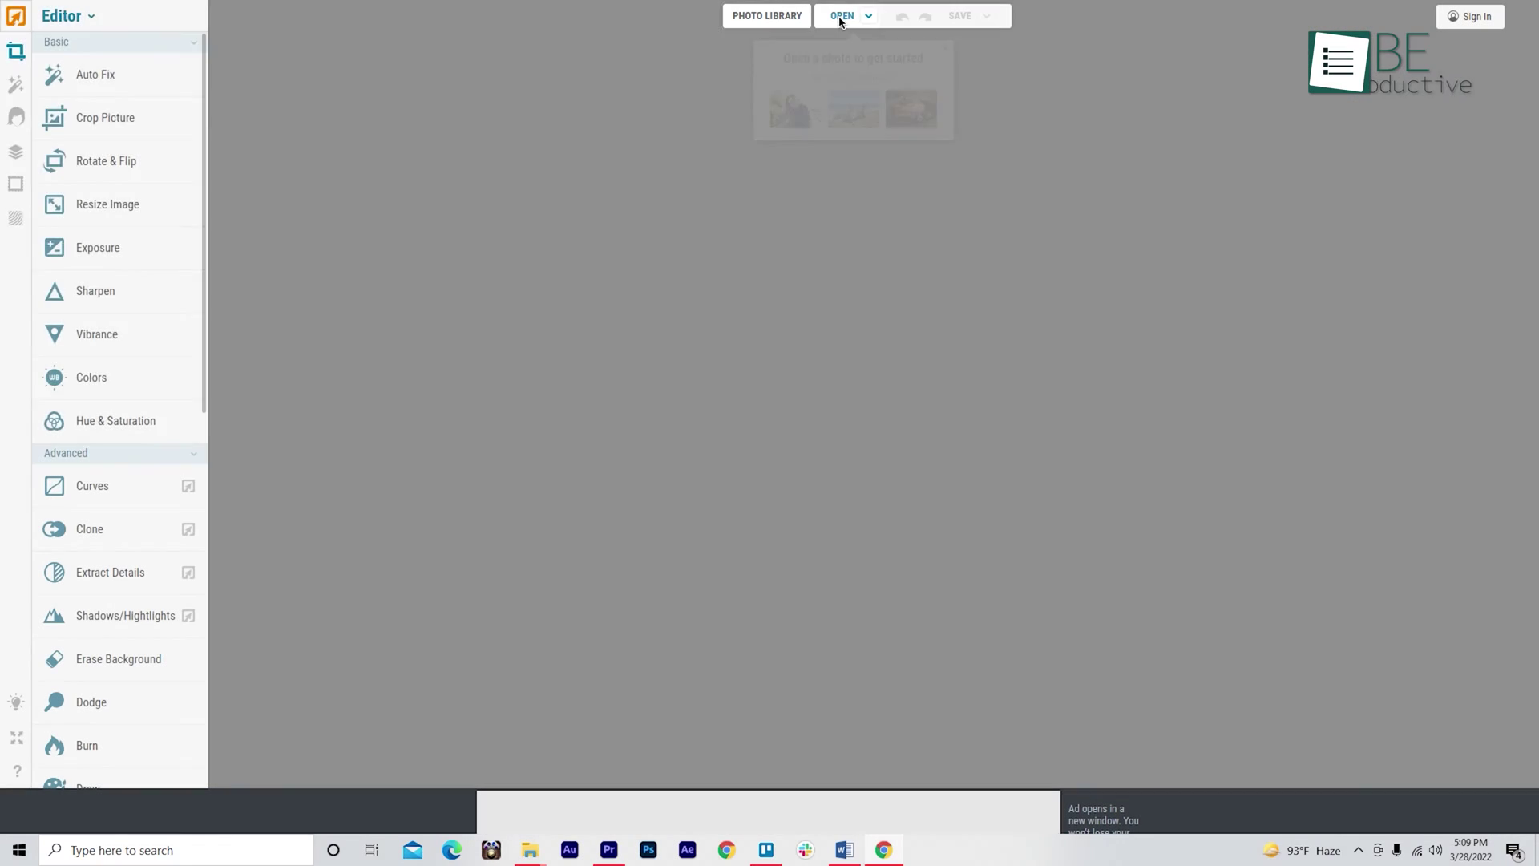
left_click(233, 138)
left_click(611, 411)
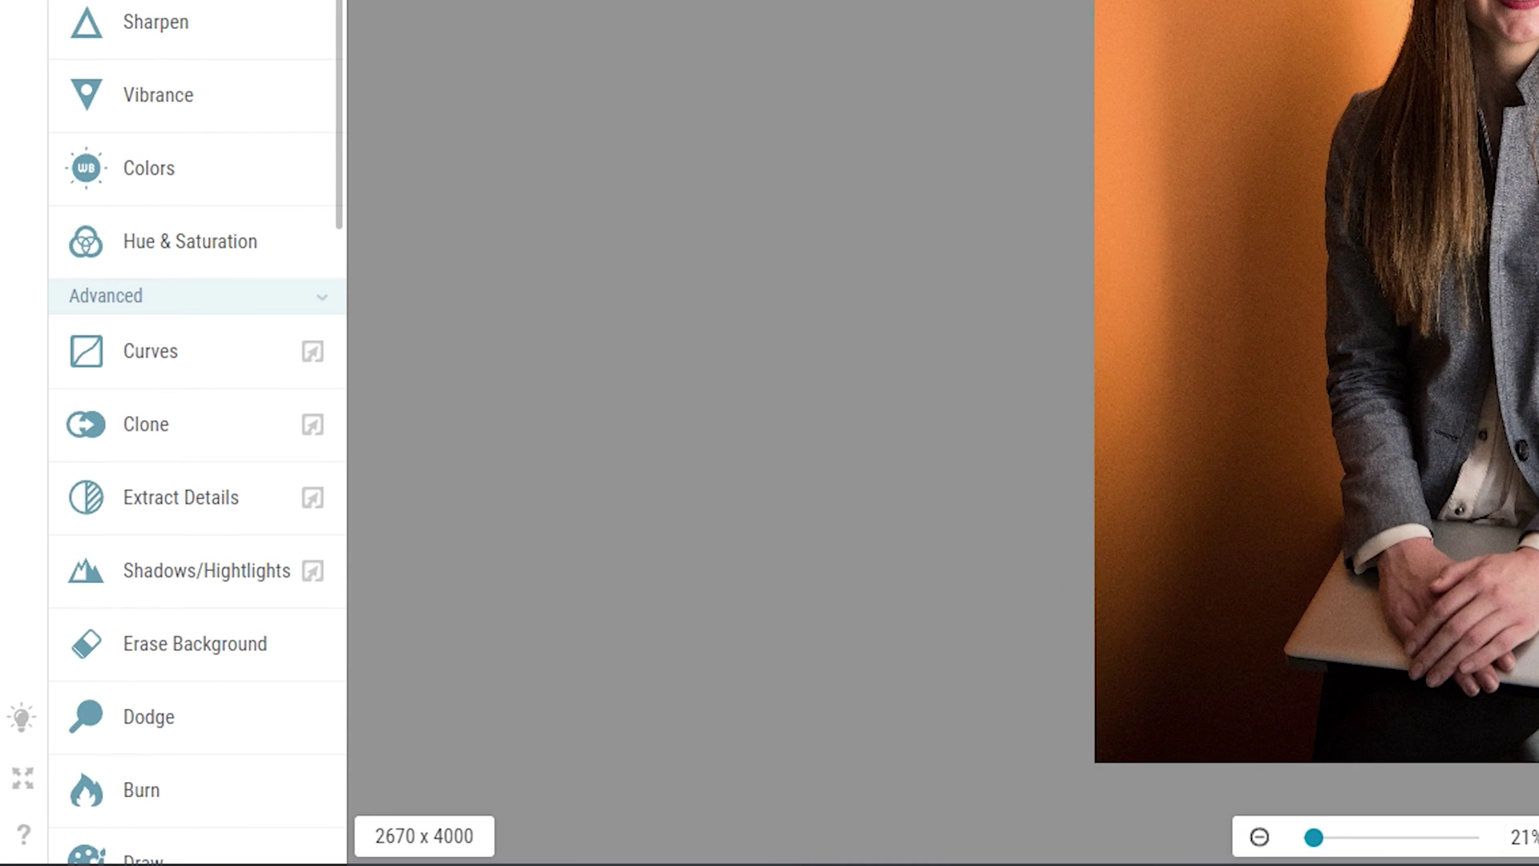
Switch to the dark theme, try Auto Fix and Rotate & Flip, and darken the photo with Curves
left_click(24, 722)
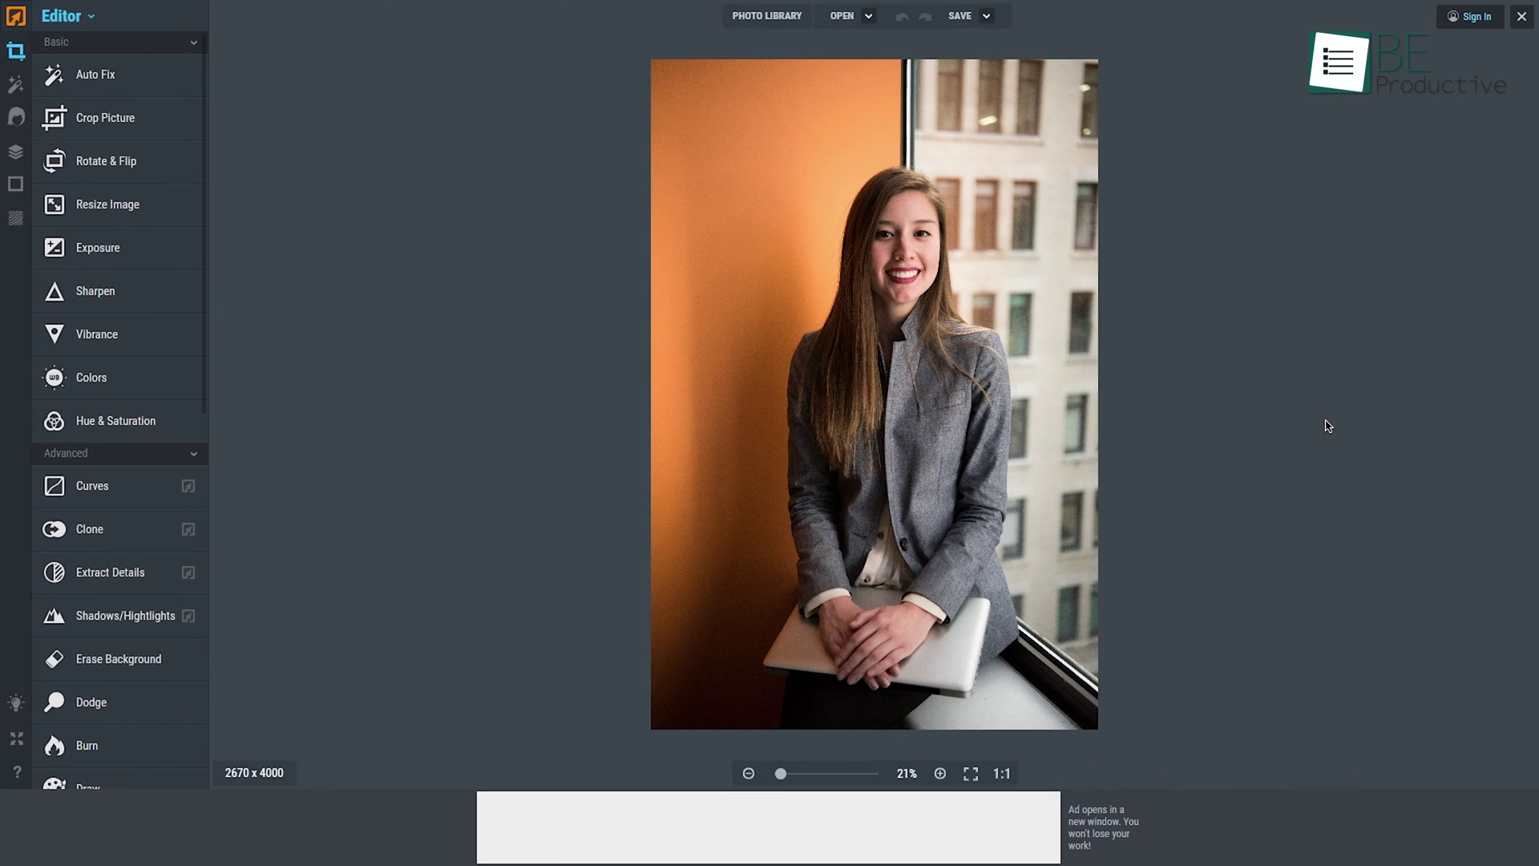
left_click(108, 88)
left_click(104, 264)
left_click(92, 594)
left_click_drag(100, 353, 112, 359)
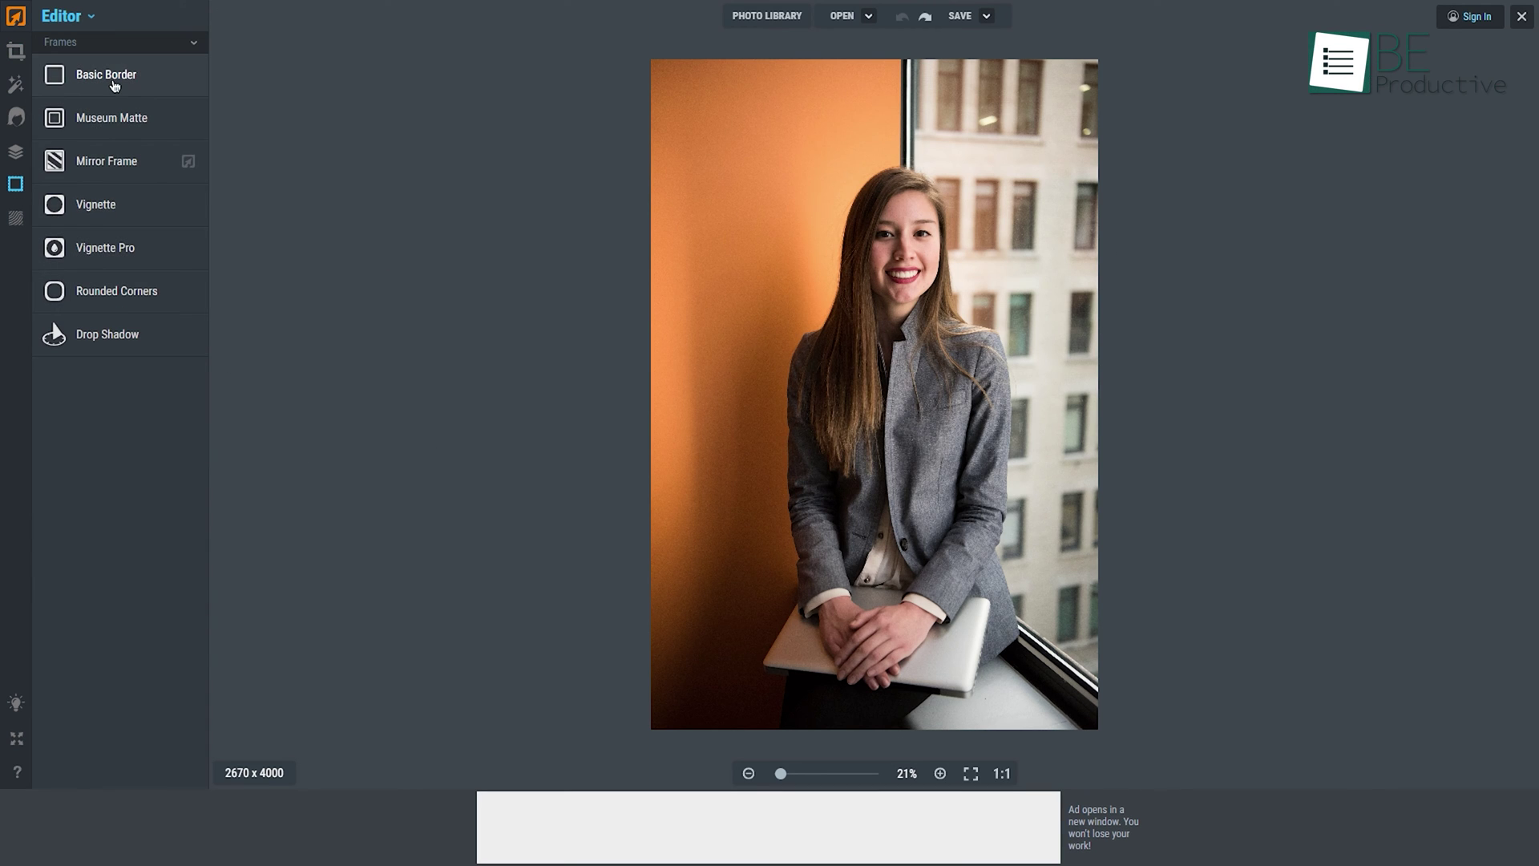
Add a basic border, tint the lips with the crimson preset, then try signing in and saving
left_click(114, 80)
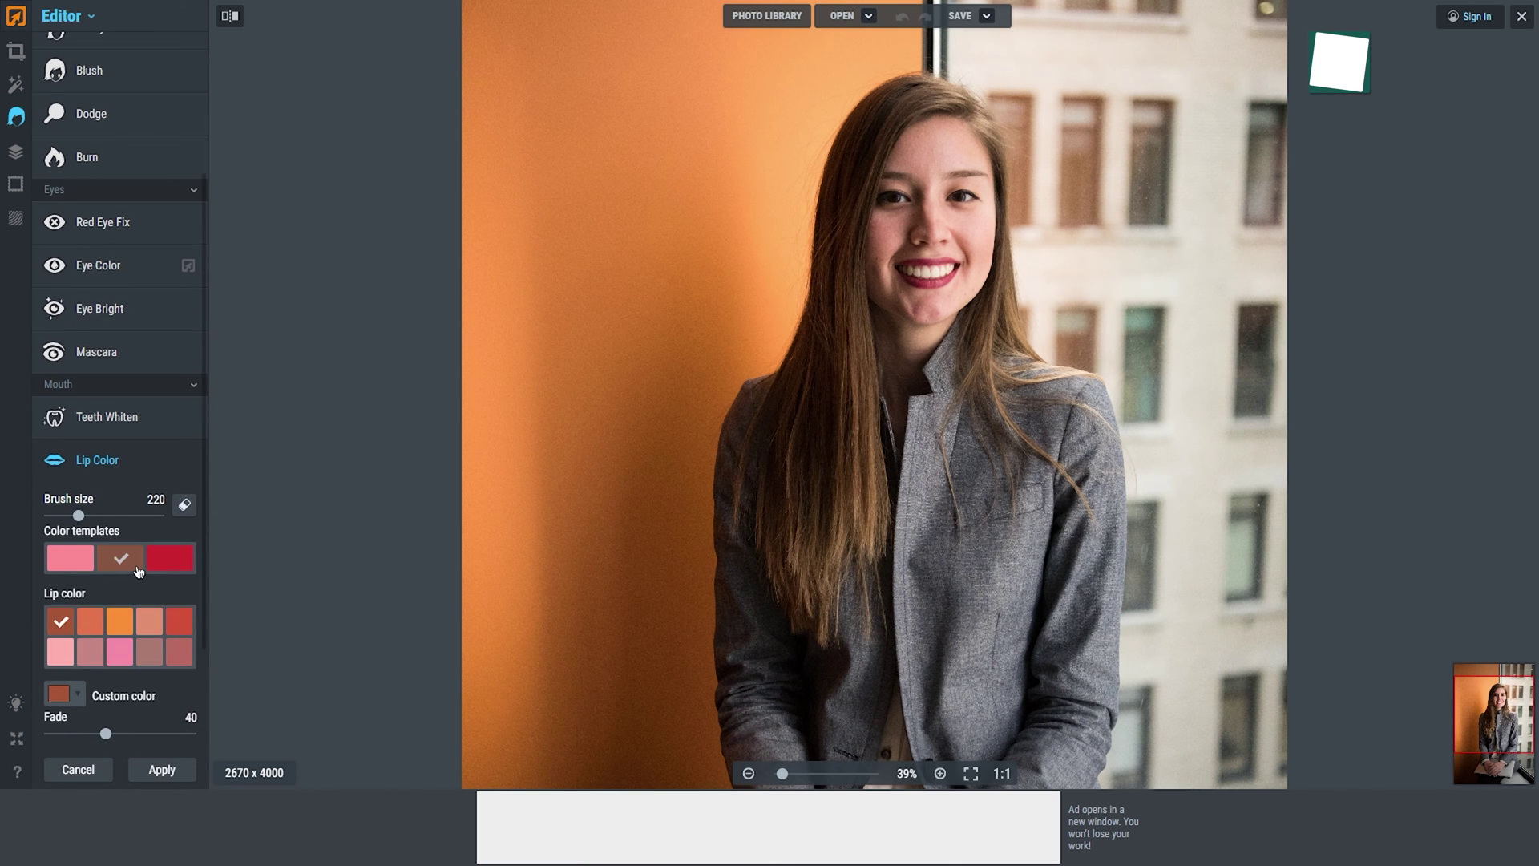
left_click(166, 565)
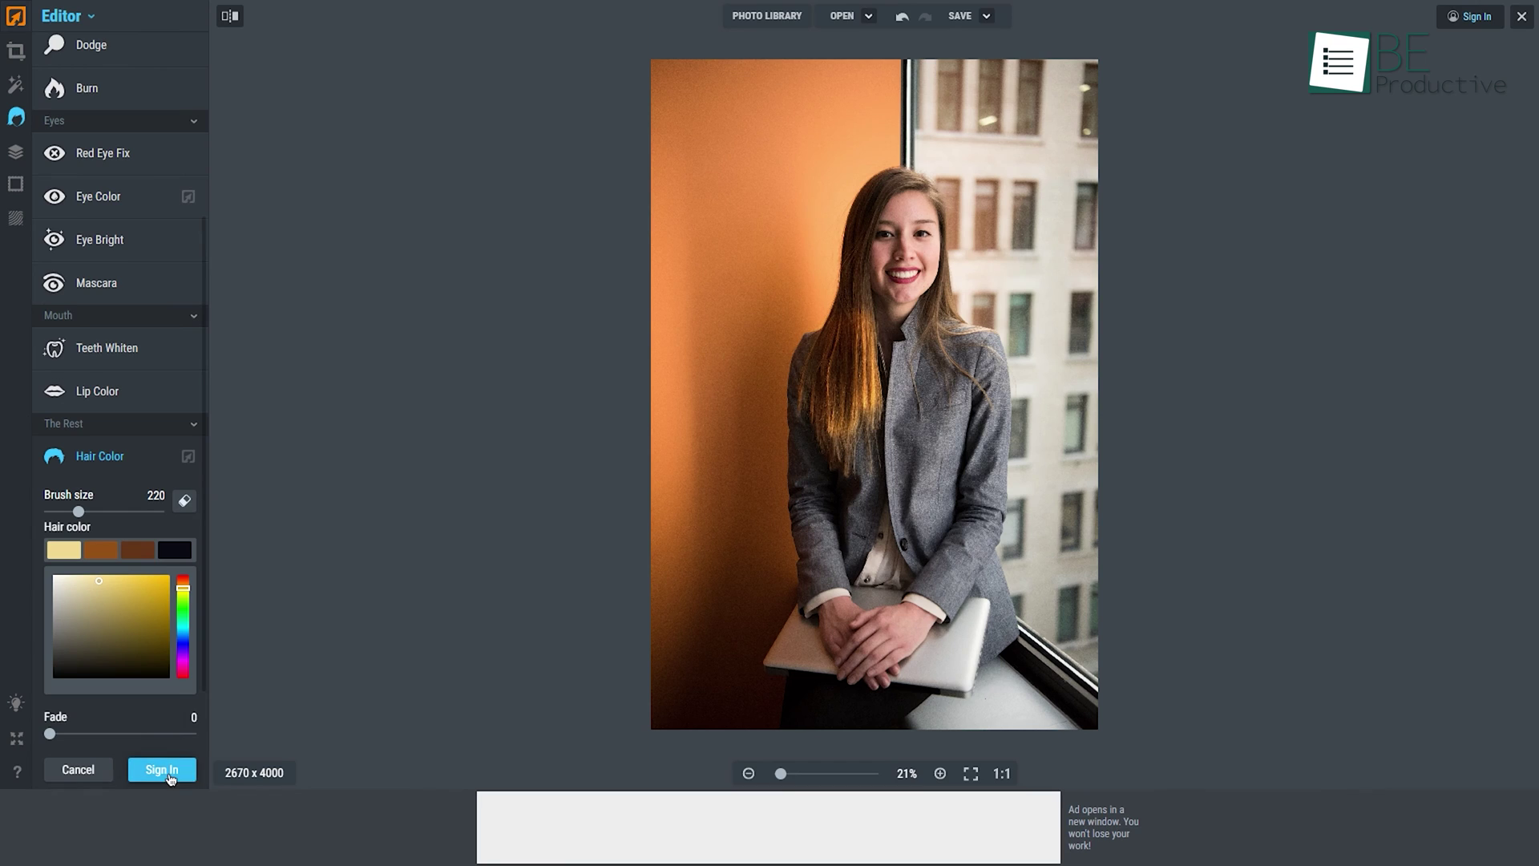
left_click(162, 769)
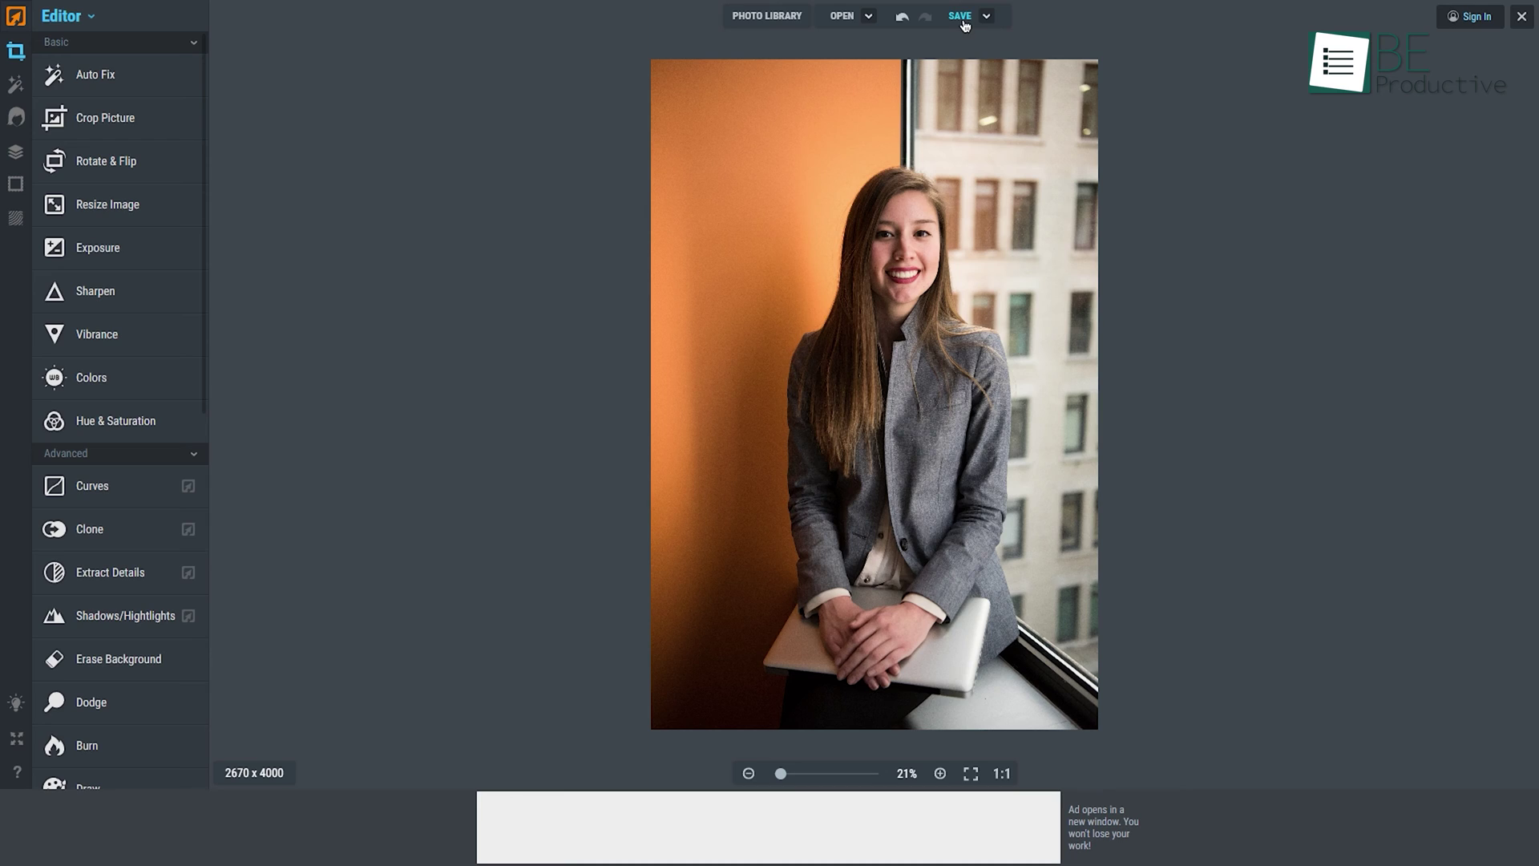
left_click(964, 24)
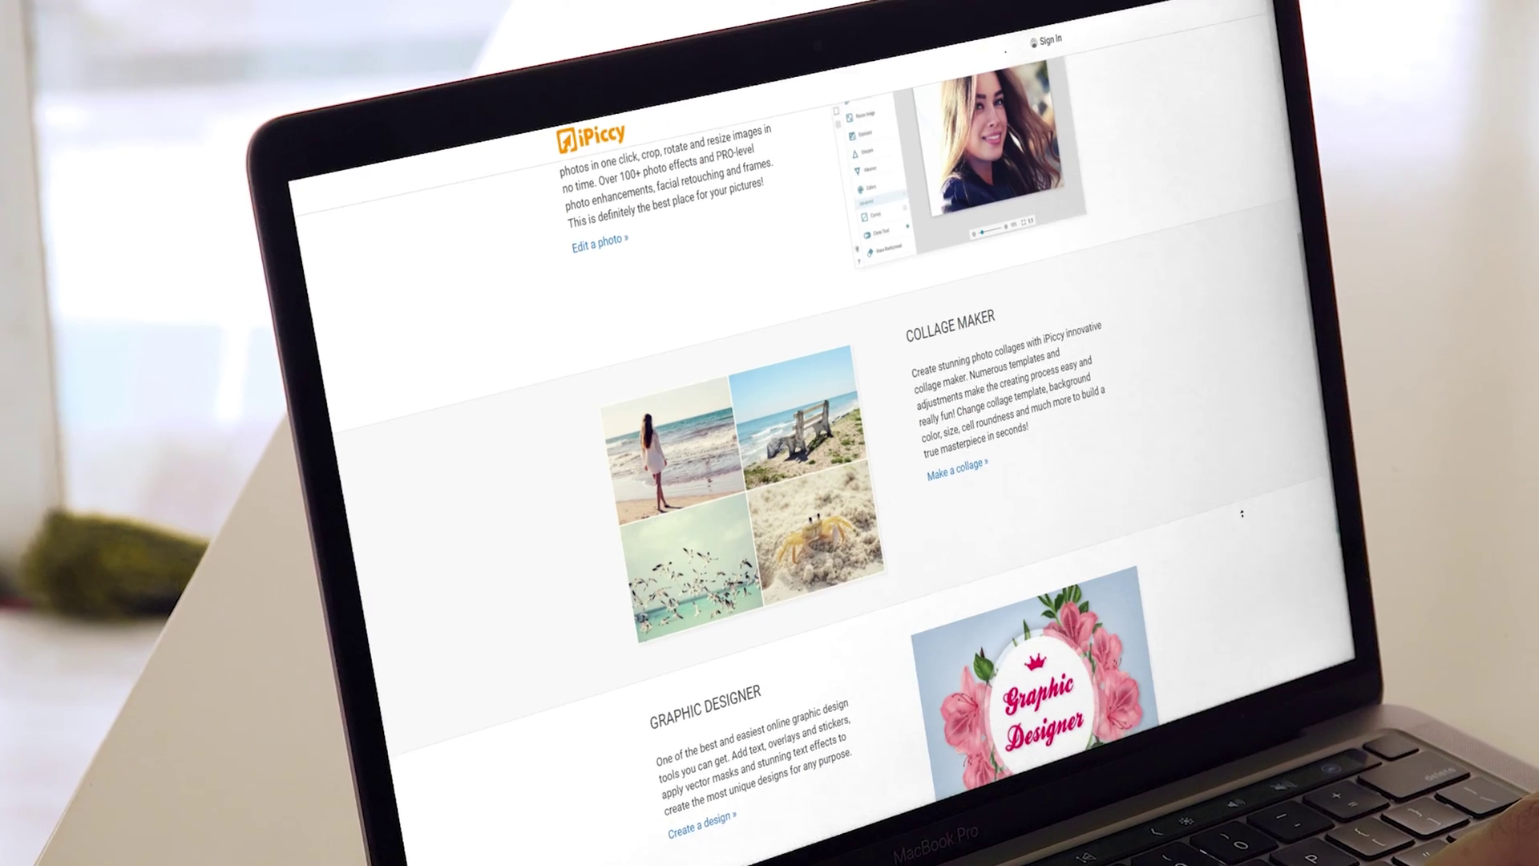
scroll(1183, 495, "down", 2)
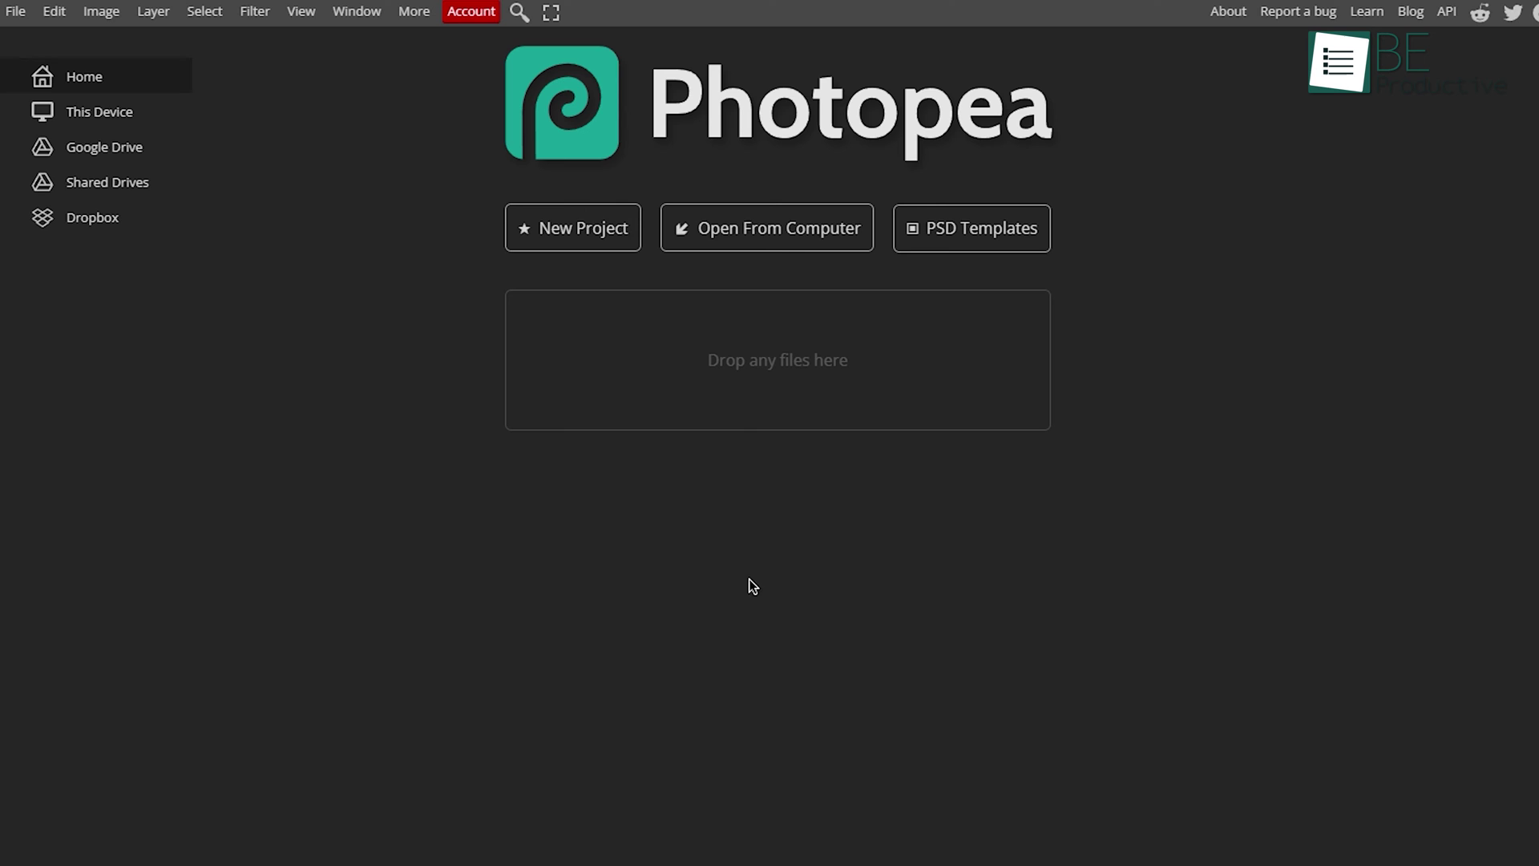
Open the man's portrait JPG from the Downloads folder
left_click(775, 246)
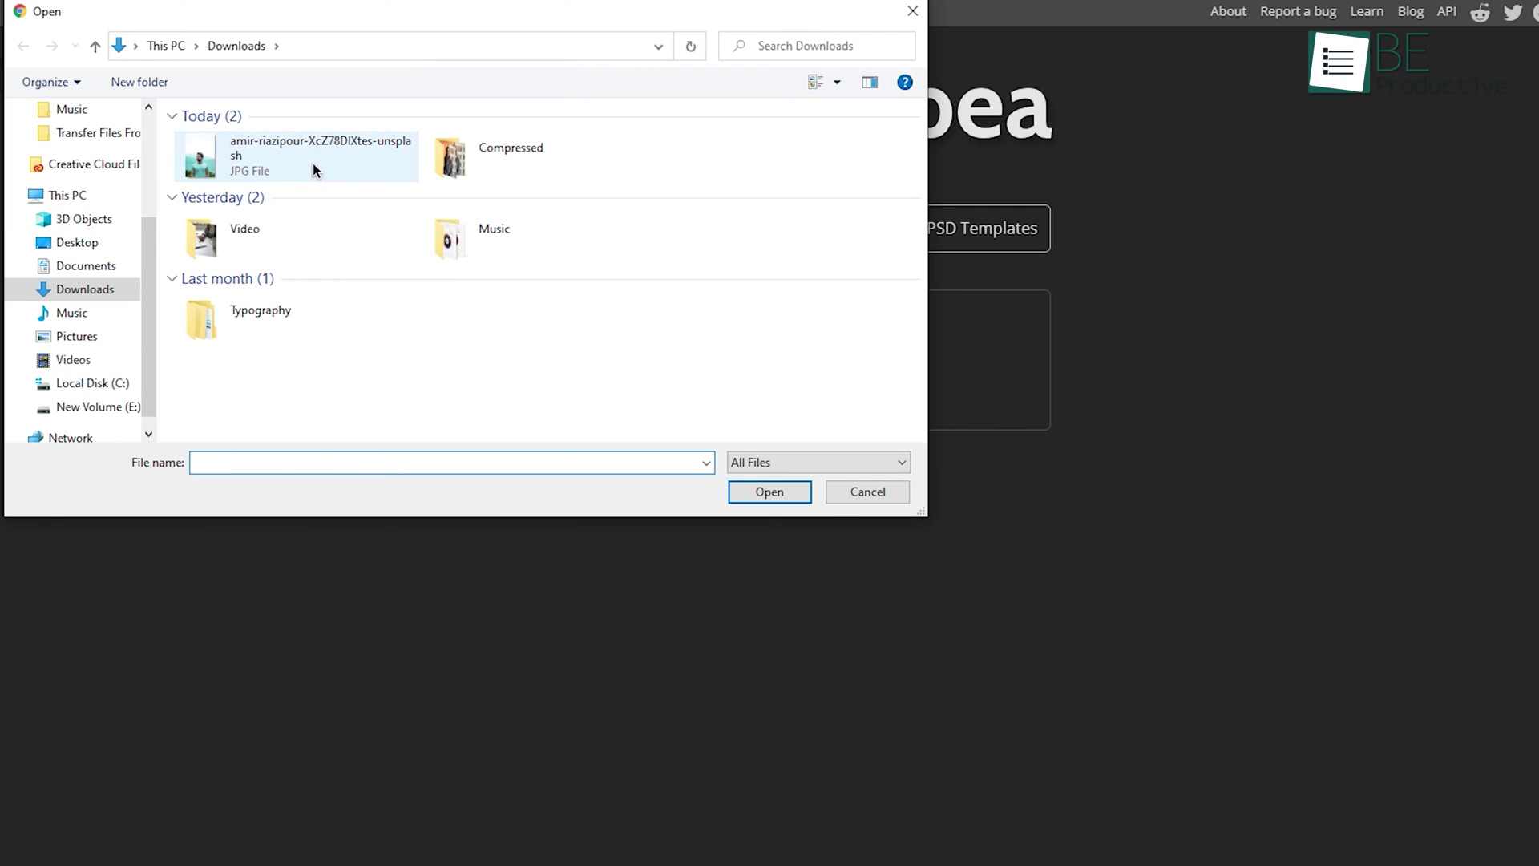
left_click(313, 162)
left_click(769, 494)
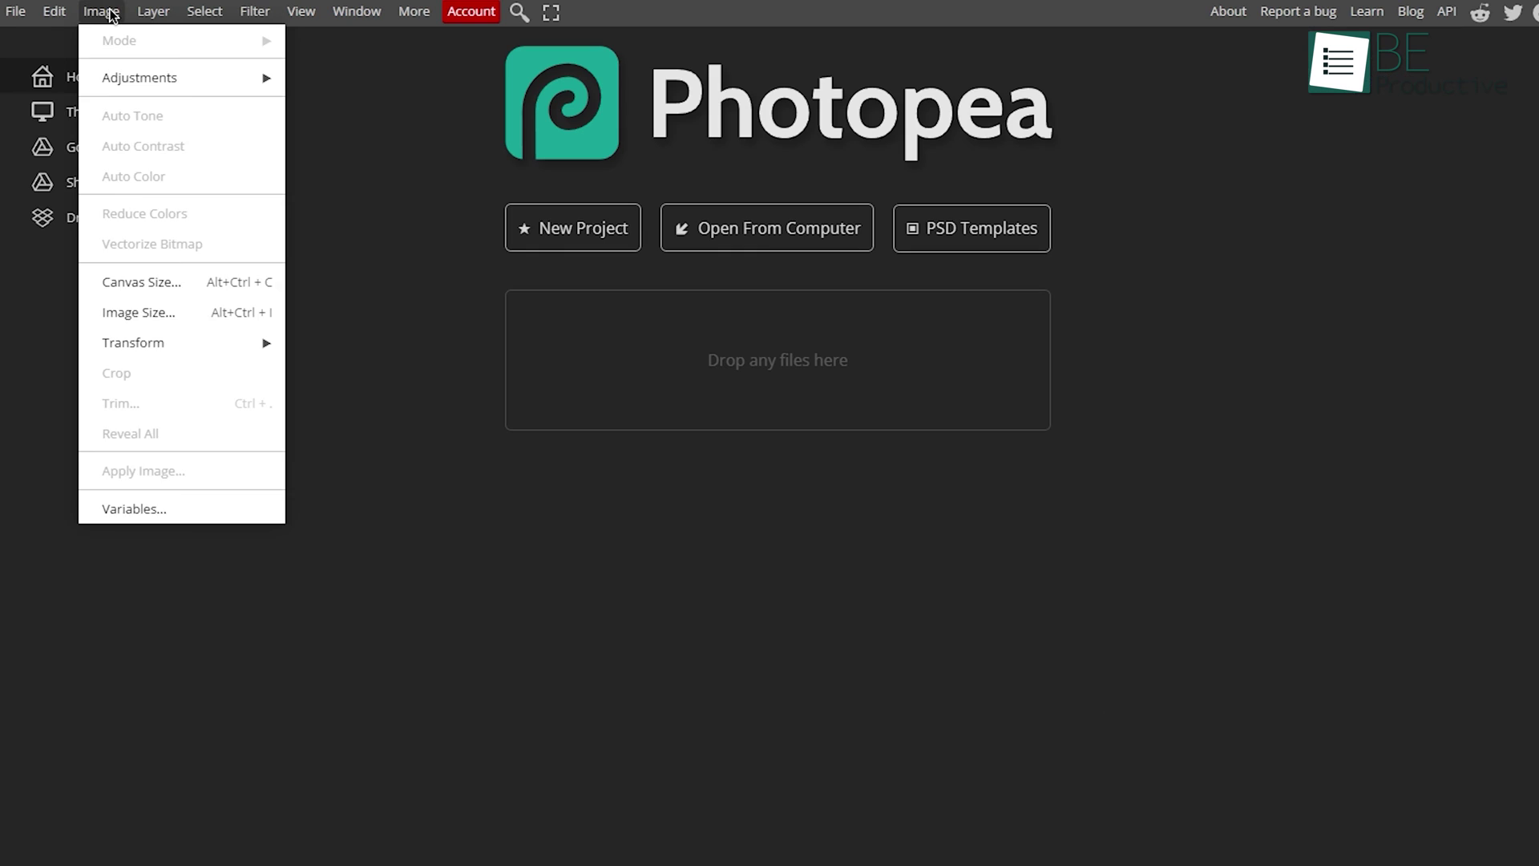
Glance at the top menus, then start a new project
mouse_move(150, 12)
left_click(605, 548)
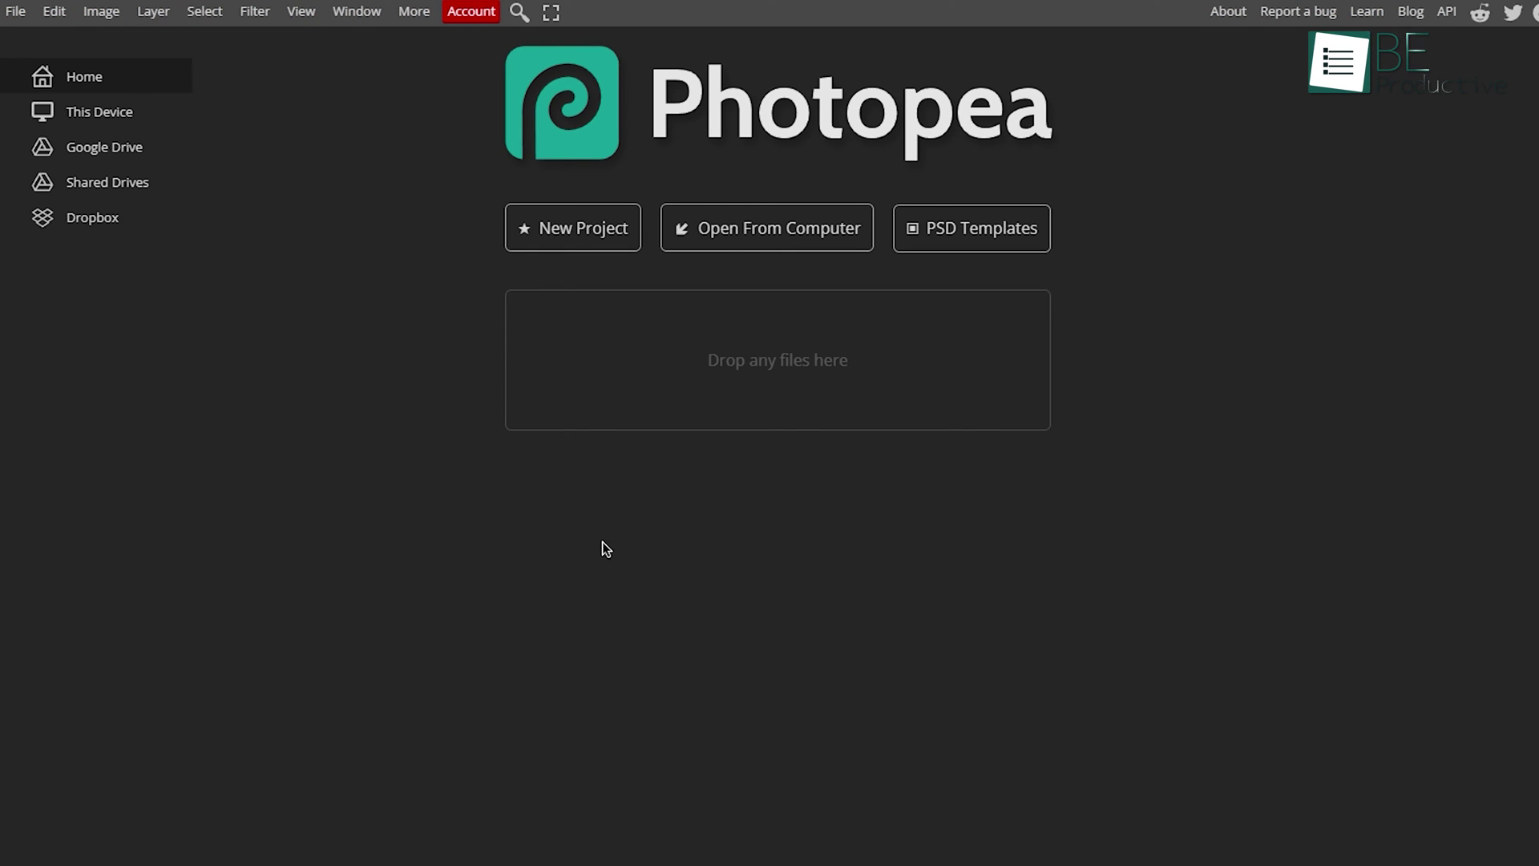
left_click(553, 225)
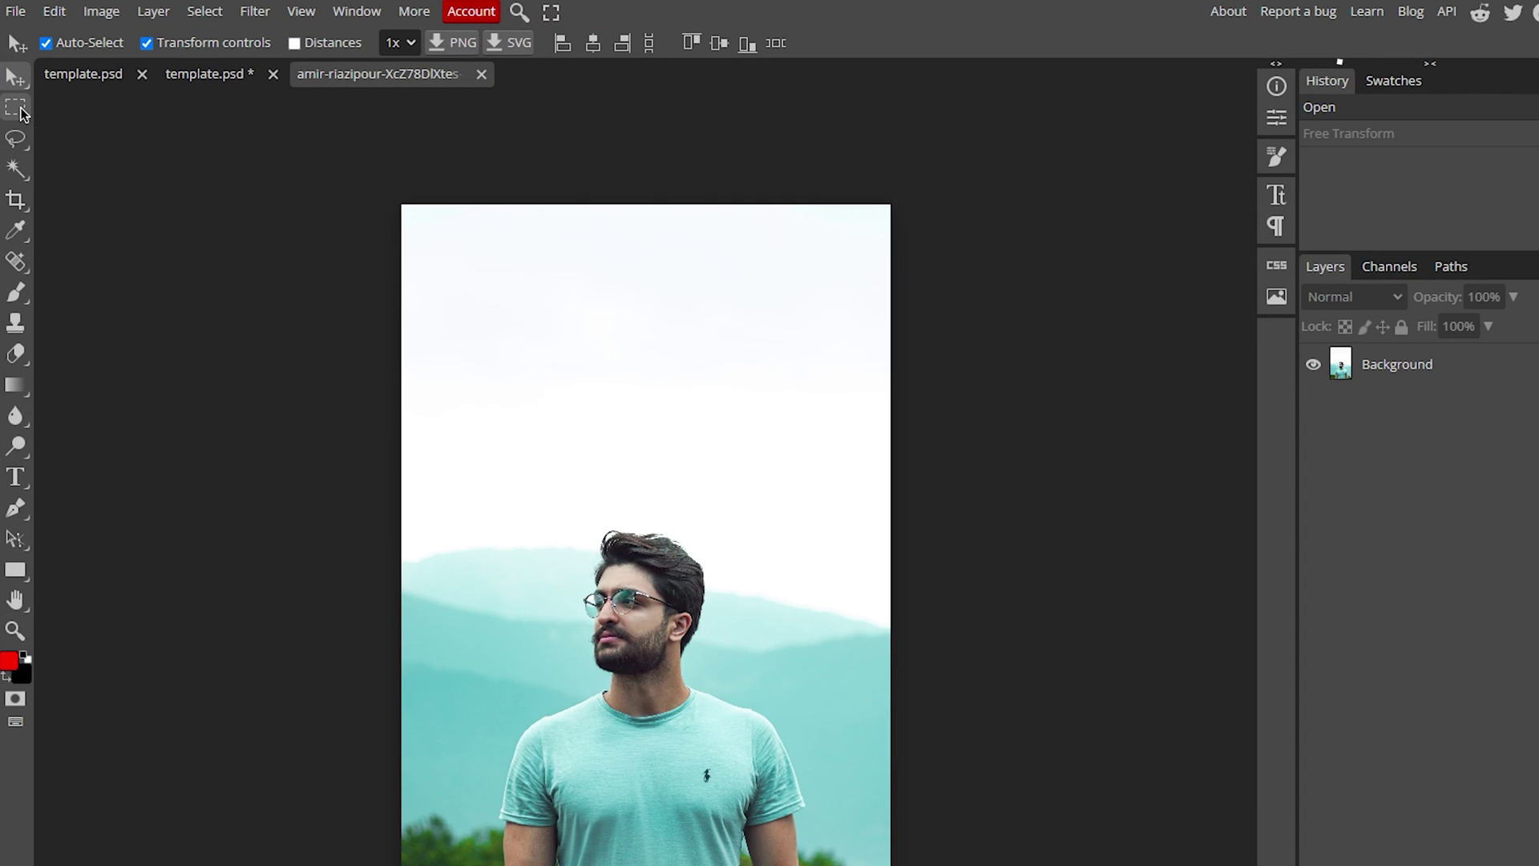
Draw a rectangular selection from the photo's top-left corner downward with Rectangle Select
left_click(20, 111)
right_click(28, 117)
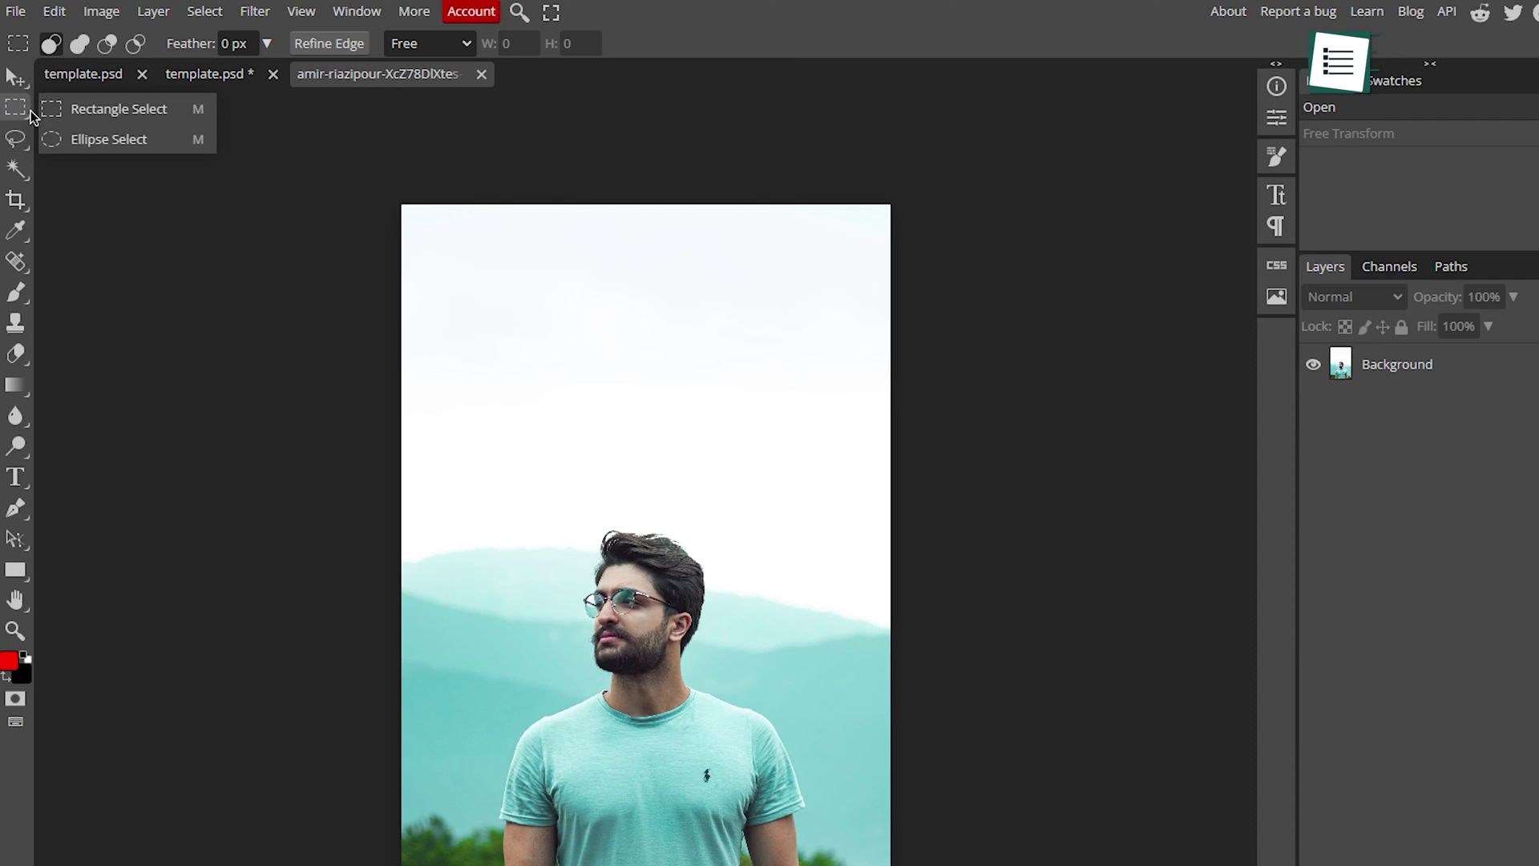
left_click(134, 109)
left_click_drag(400, 202, 894, 862)
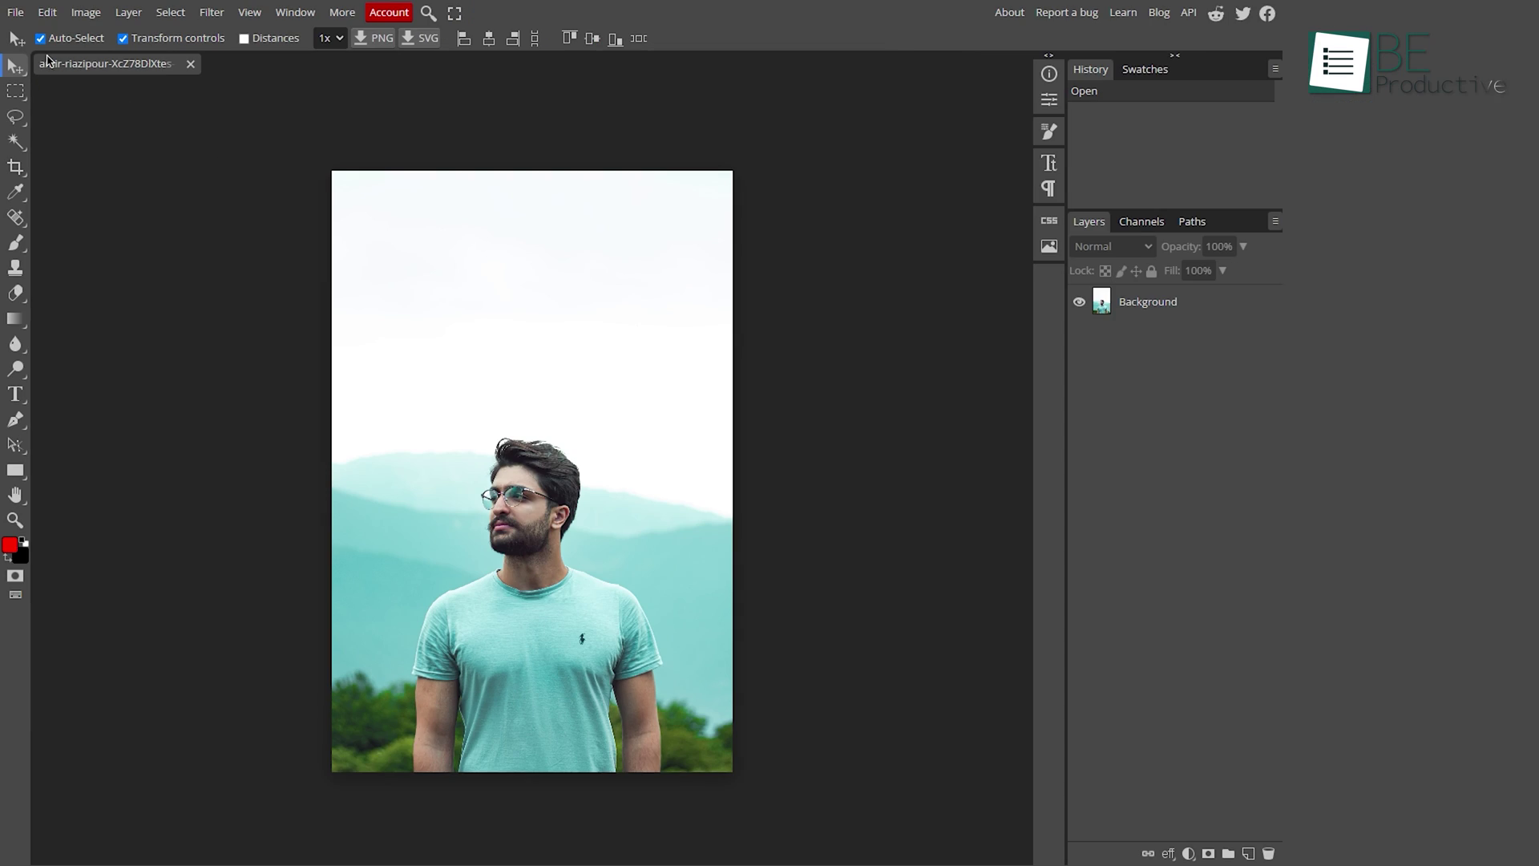
Start saving the portrait as a PSD file, clearing the pre-filled file name
left_click(16, 11)
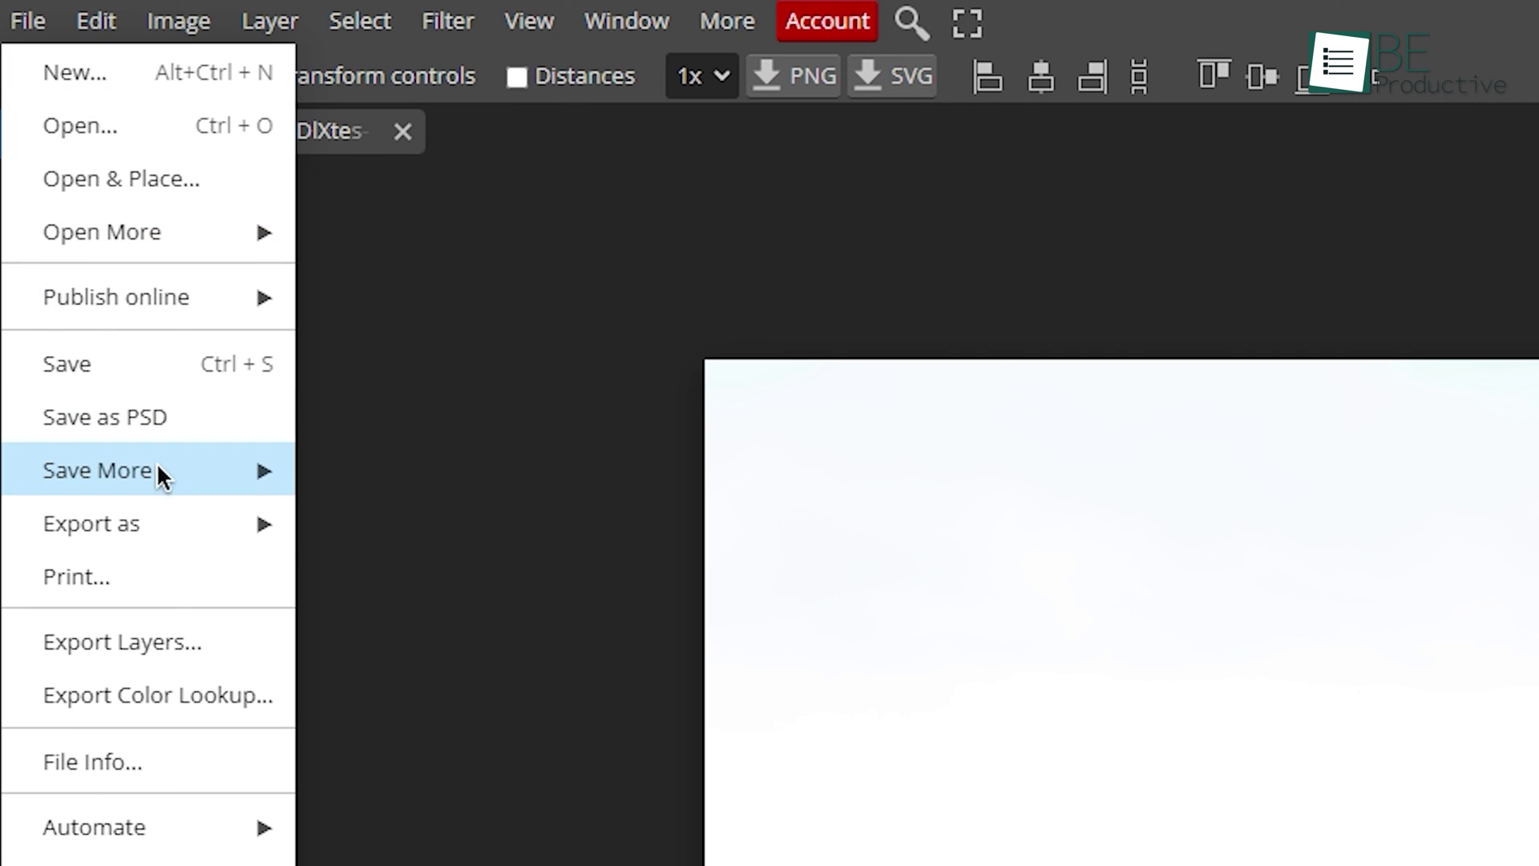
left_click(189, 428)
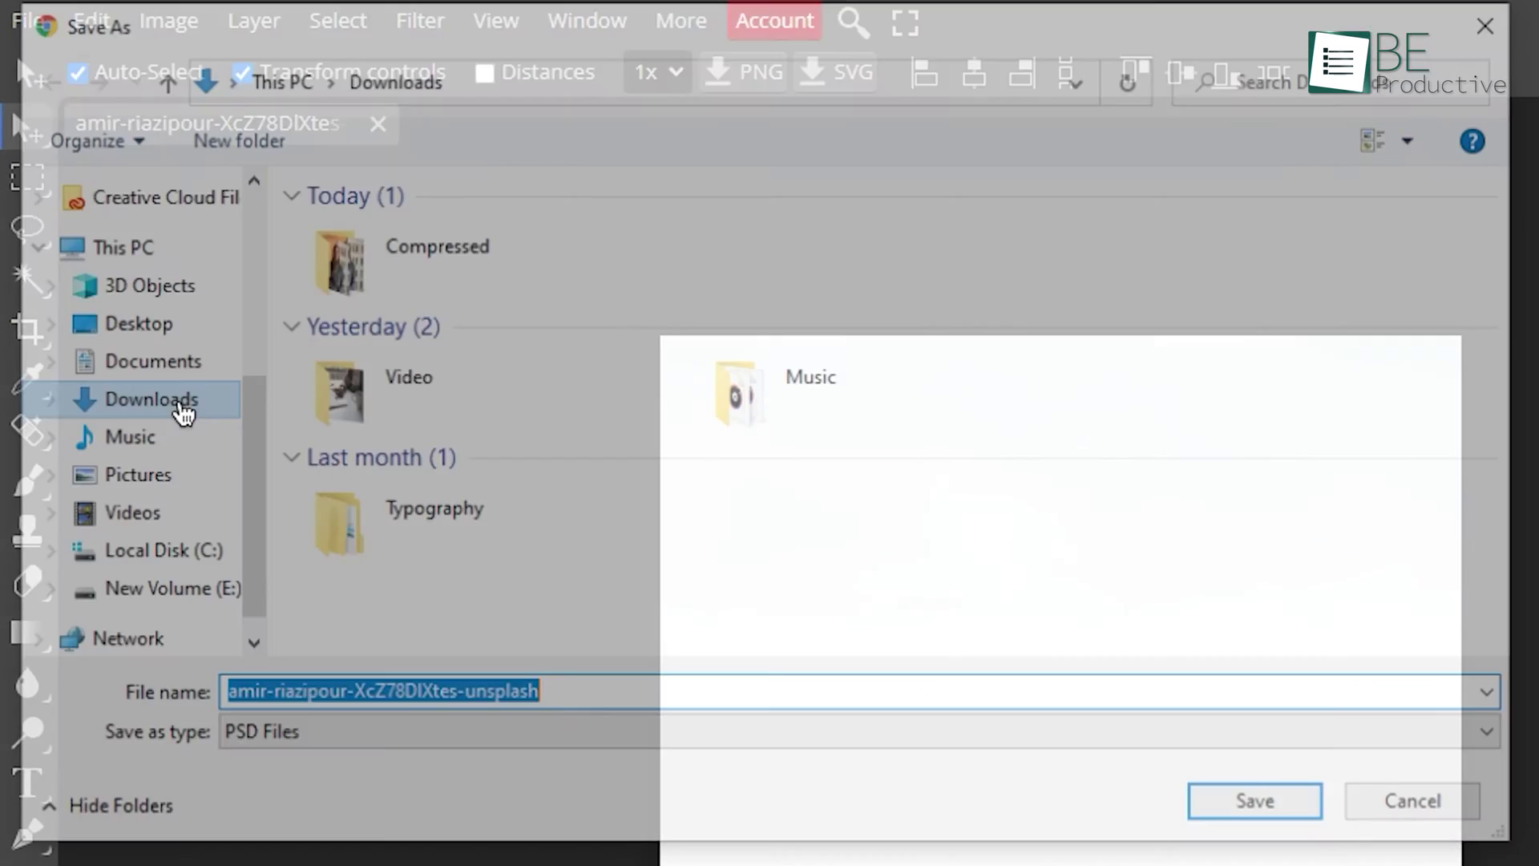
left_click(553, 675)
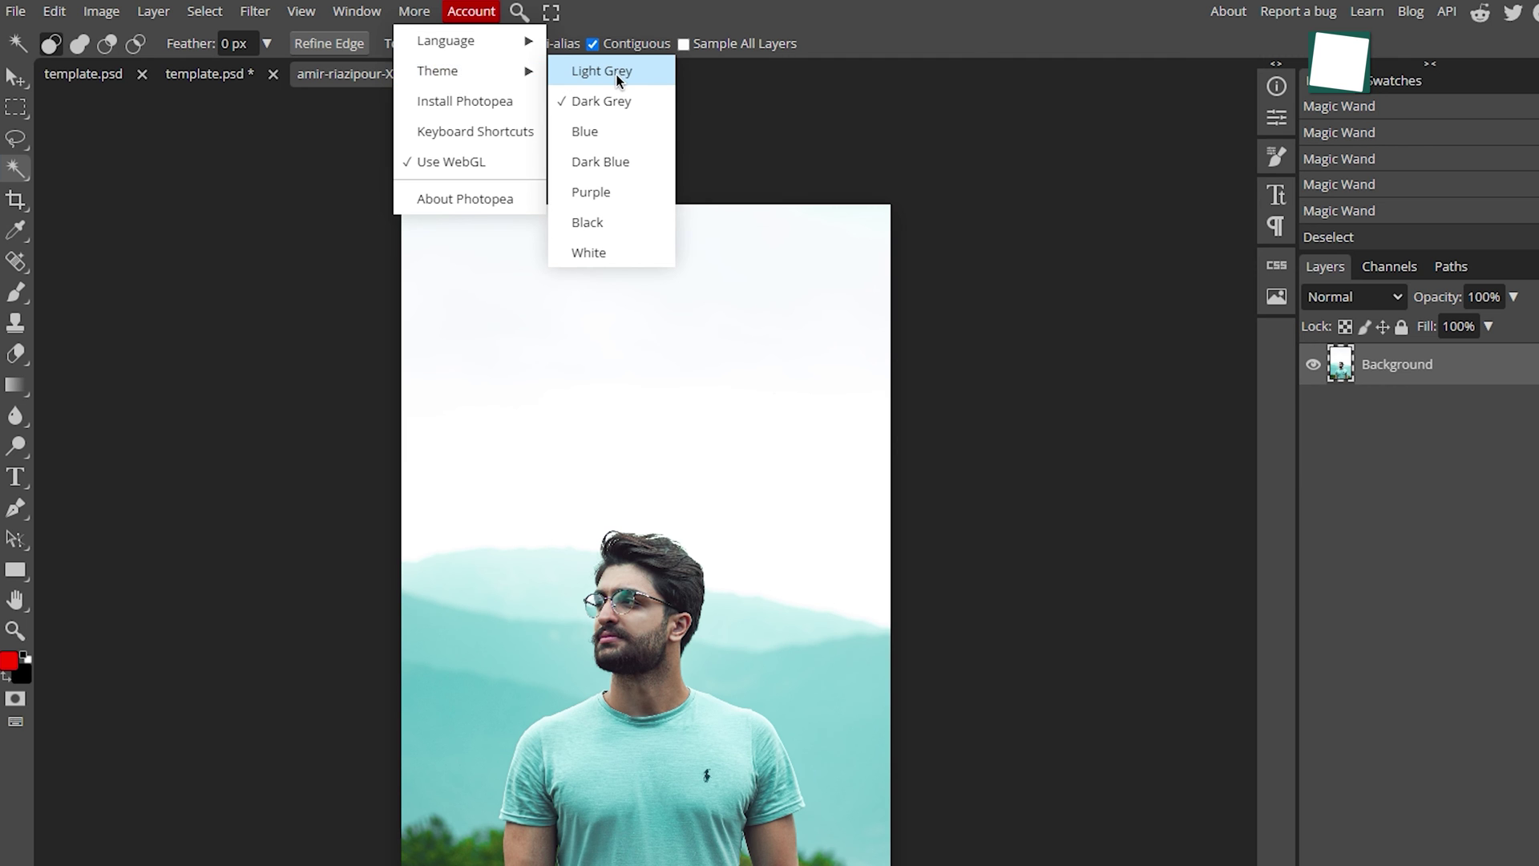
Cycle the interface through Light Grey and Dark Grey themes, ending on Dark Blue
left_click(615, 71)
left_click(408, 14)
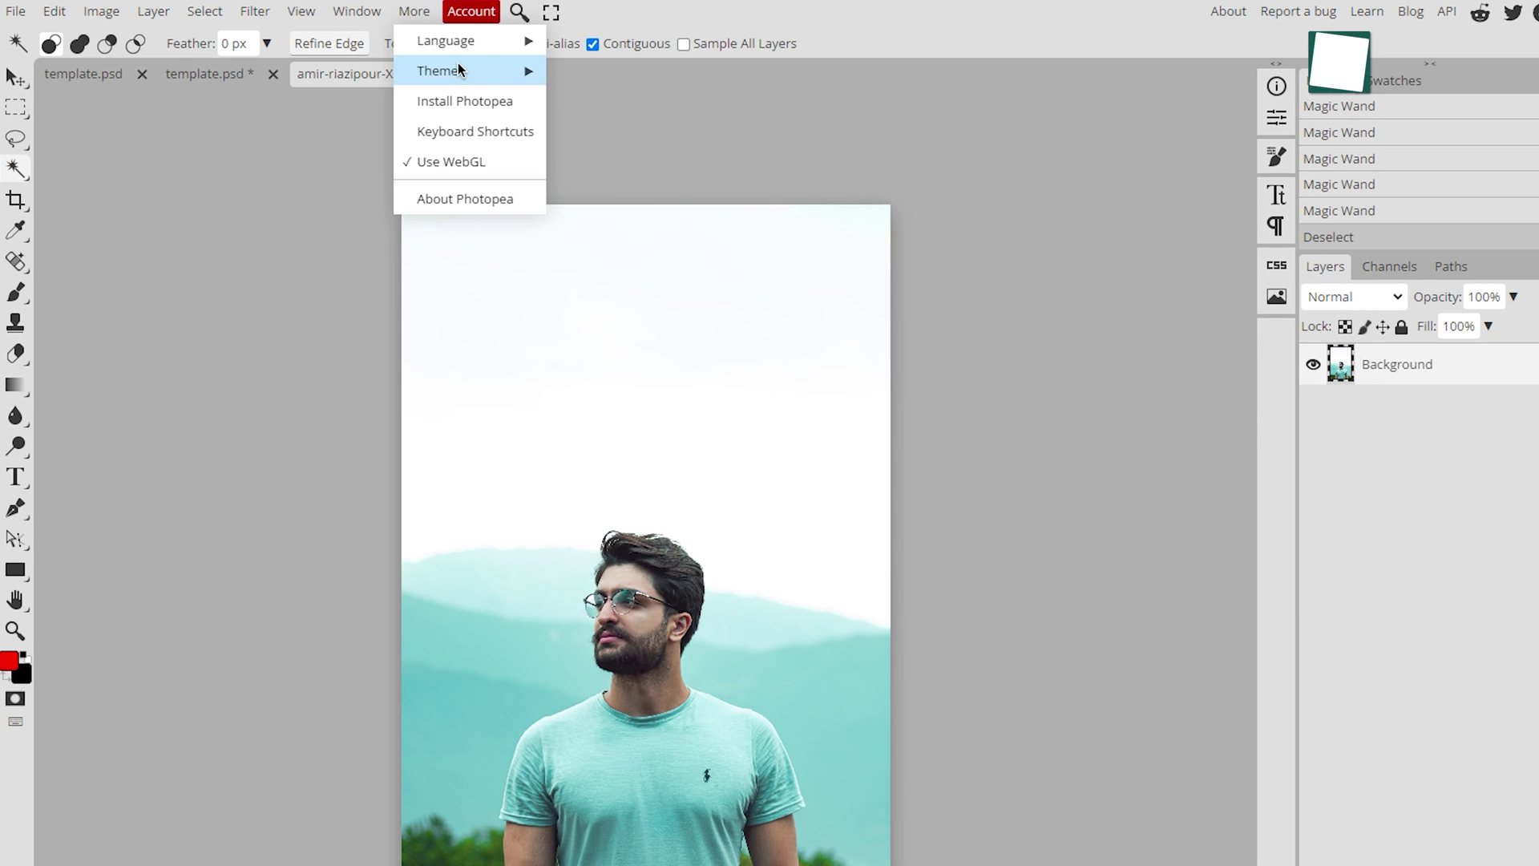
mouse_move(458, 68)
left_click(631, 103)
left_click(410, 15)
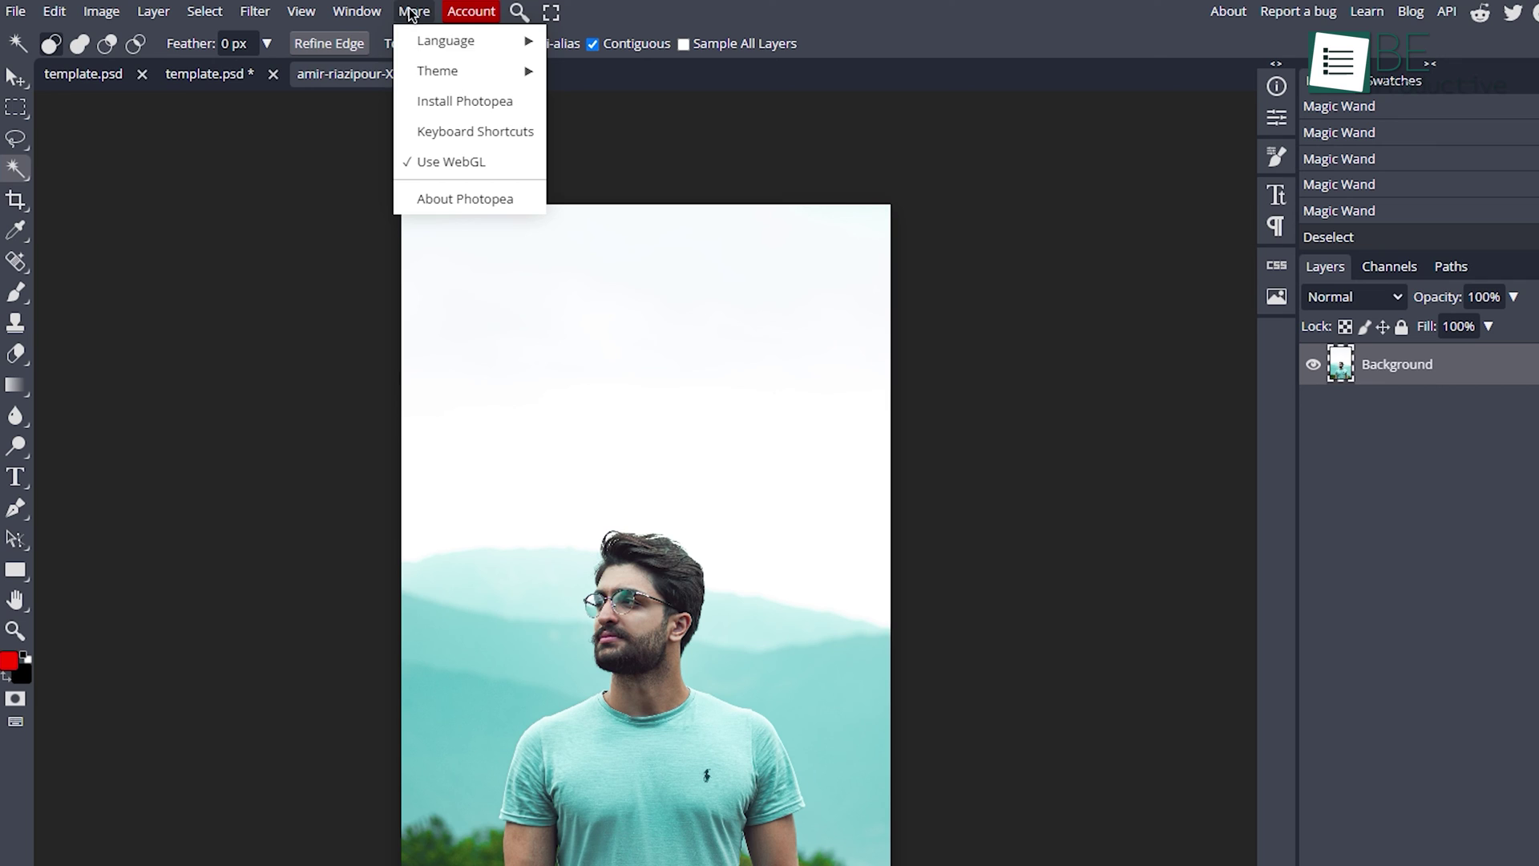
mouse_move(505, 71)
left_click(612, 164)
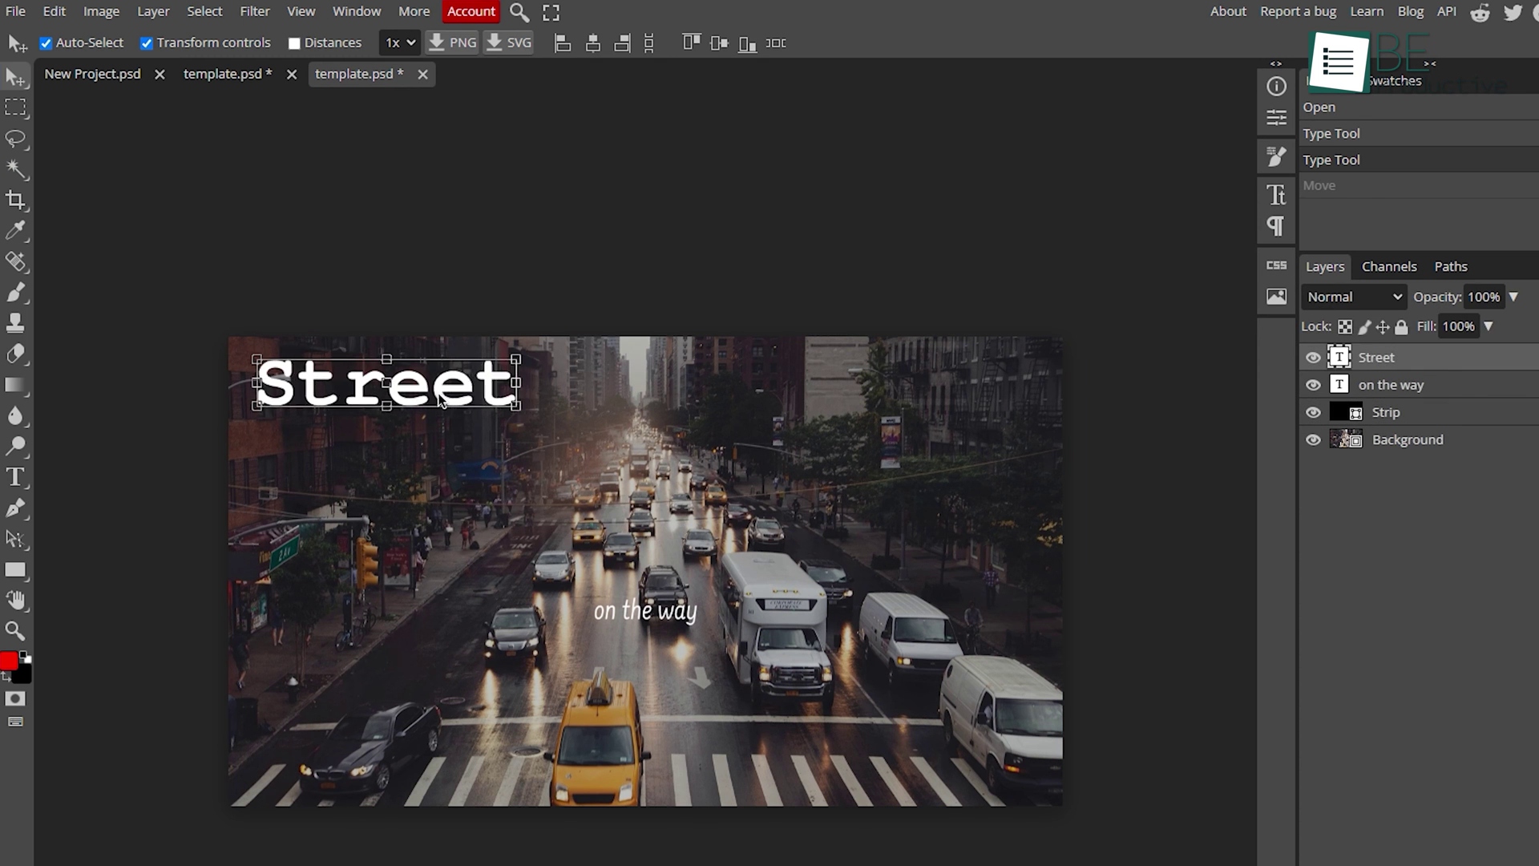
Move 'on the way' up, set the Street title to TeX Gyre Cursor, then select the Strip layer
left_click_drag(657, 567, 805, 444)
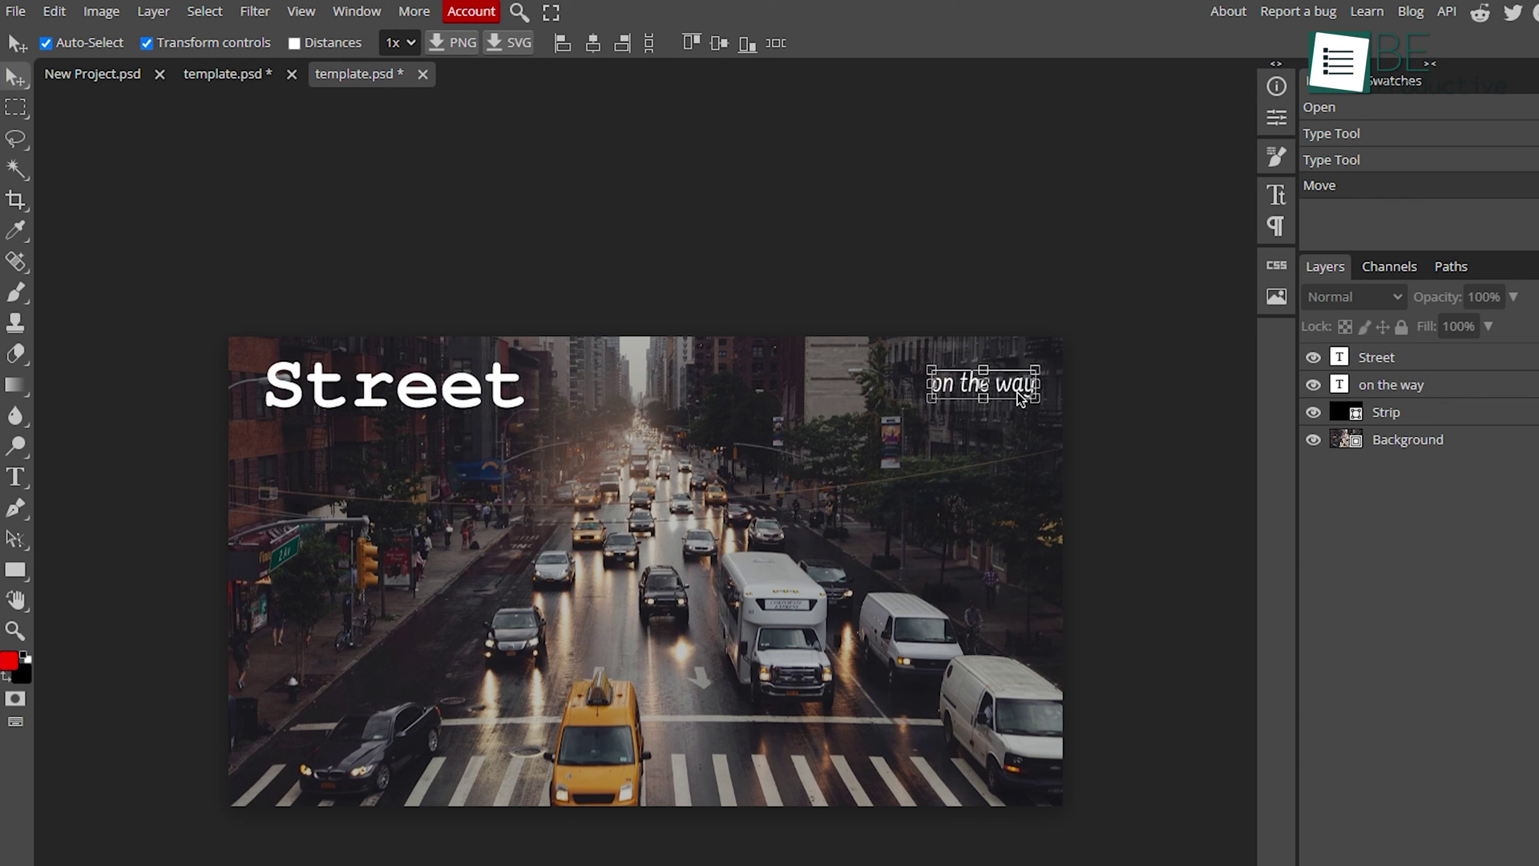
left_click(1376, 357)
left_click(1277, 195)
left_click(1082, 119)
left_click(1117, 383)
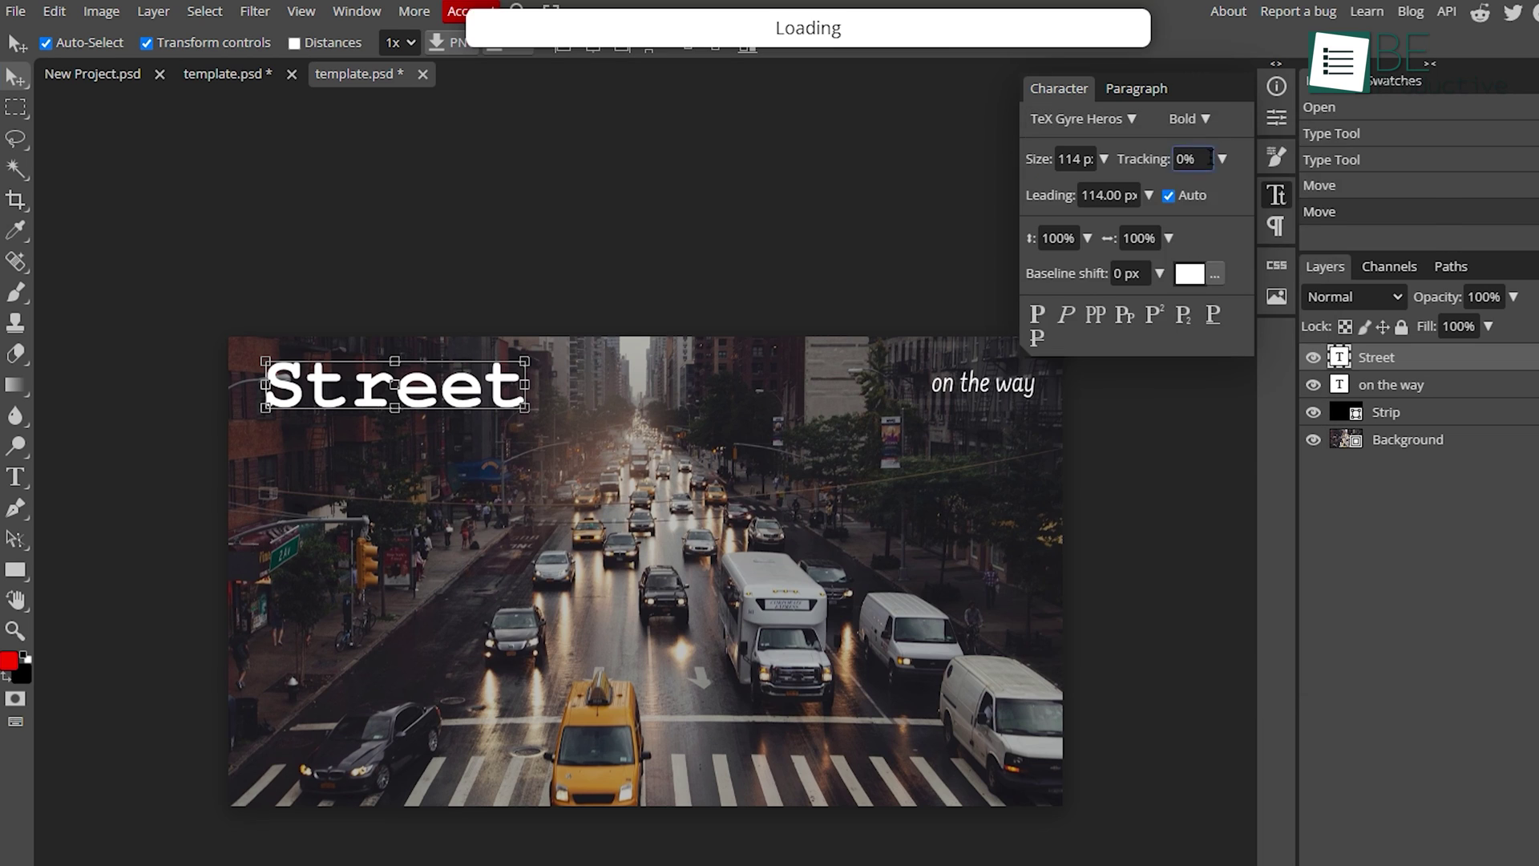
left_click(1082, 118)
left_click(1128, 321)
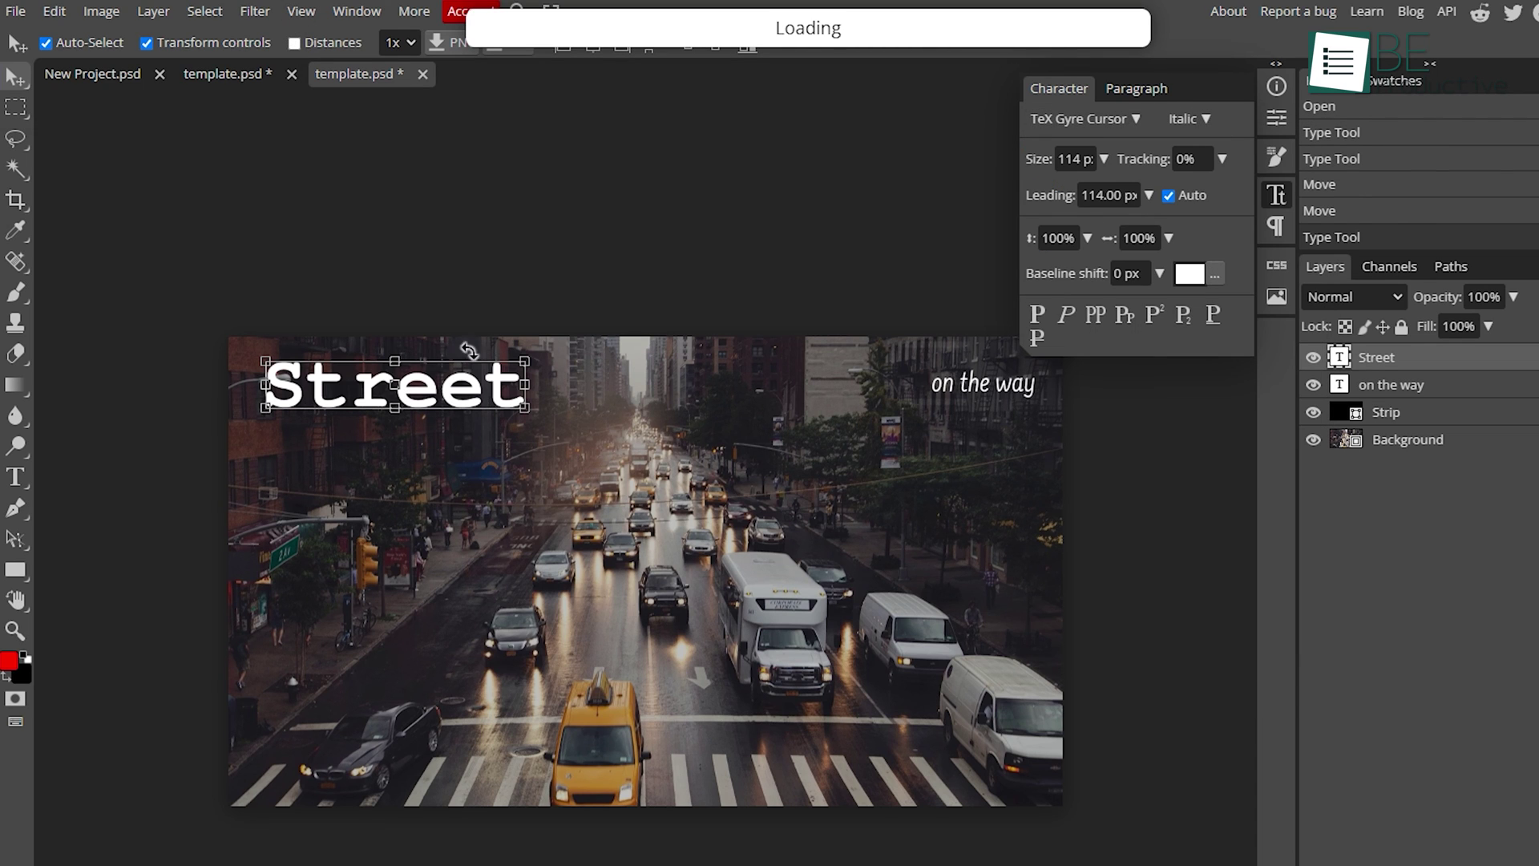
left_click(1006, 391)
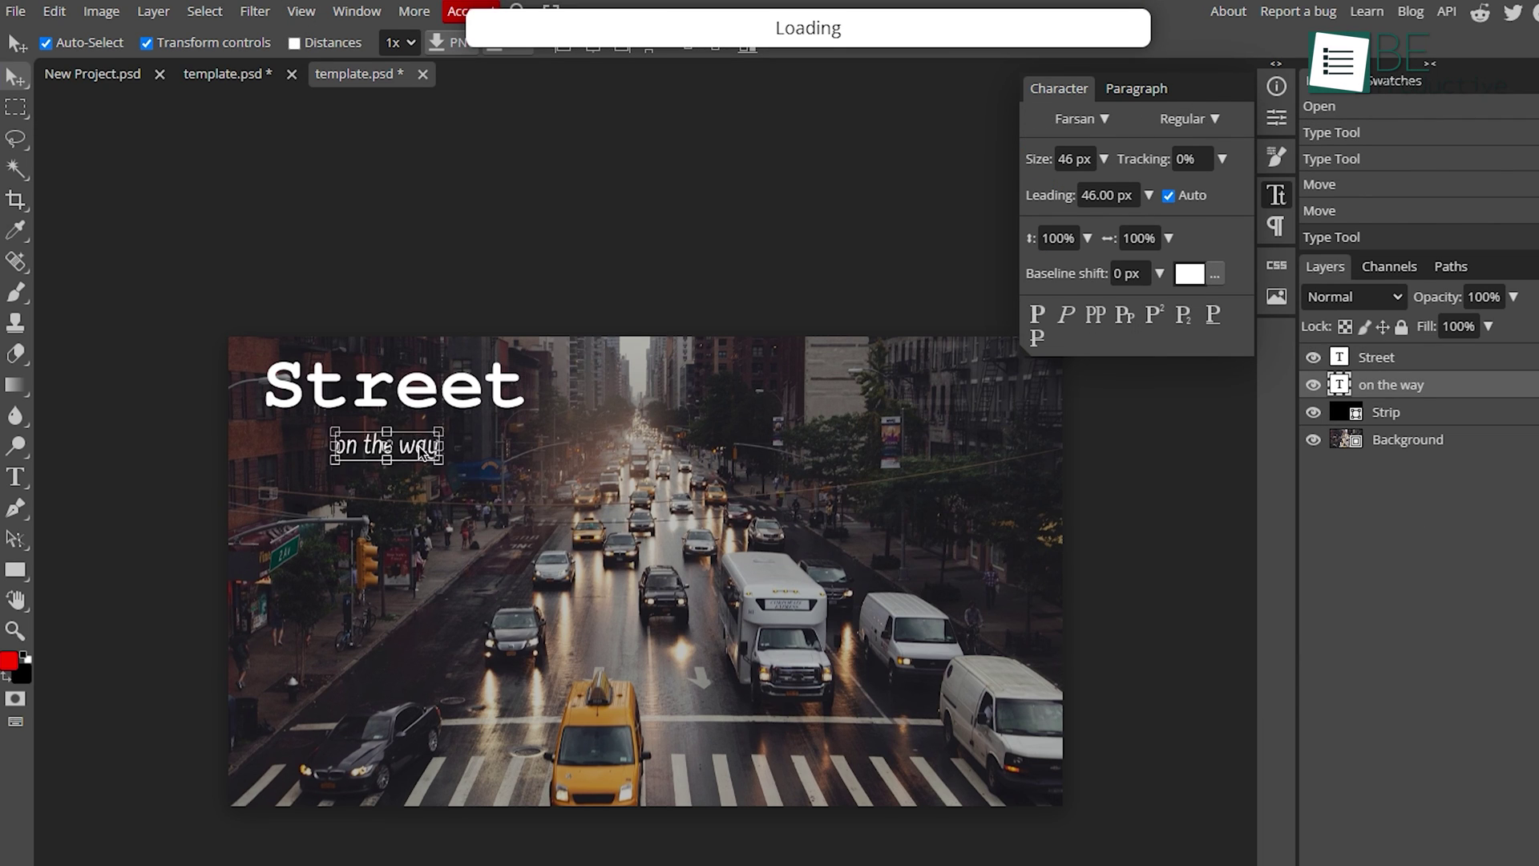
left_click(1457, 413)
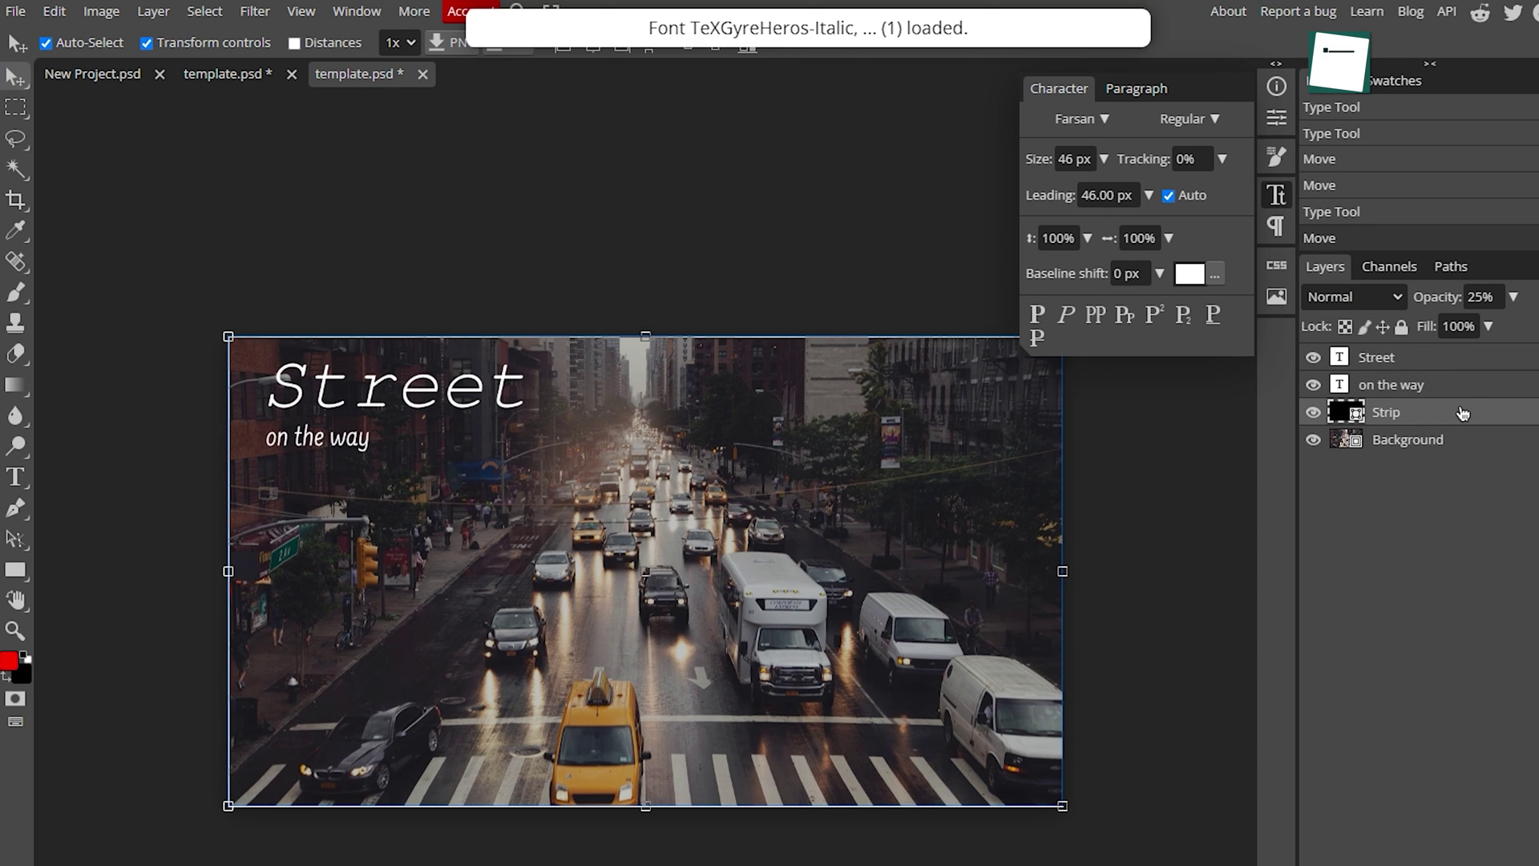